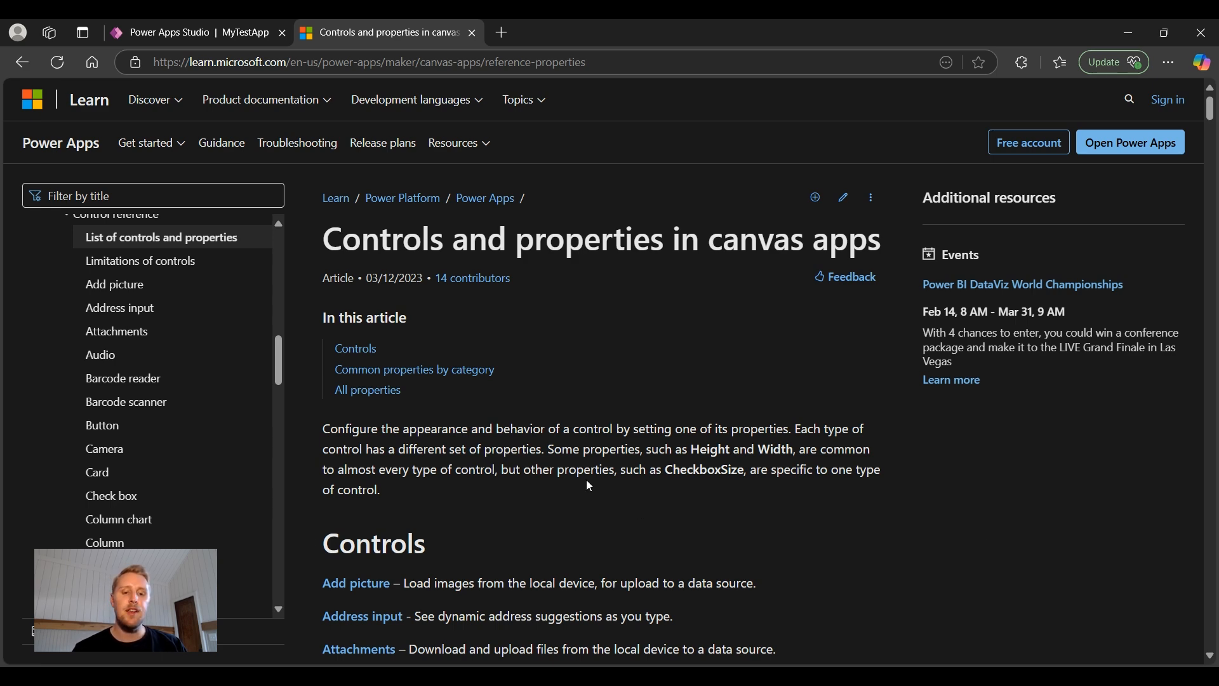
Step: Scroll through the Controls and properties article, then go back to the MyTestApp editor
scroll(588, 487, down, 5)
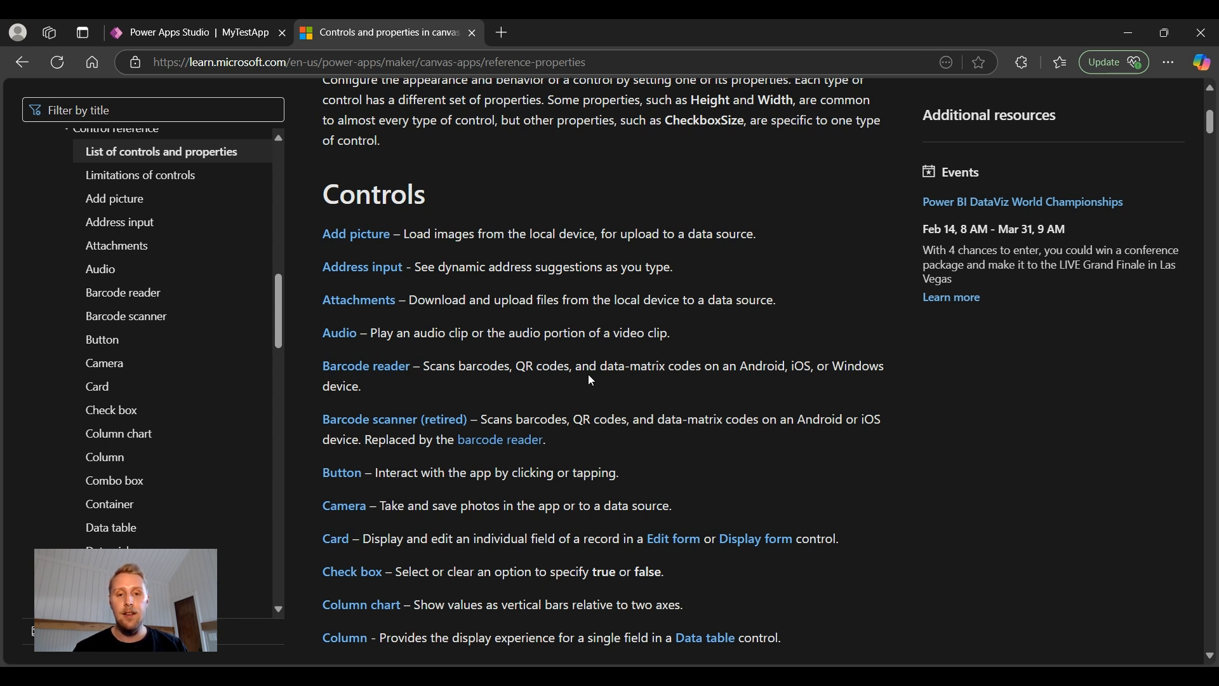
scroll(591, 380, up, 5)
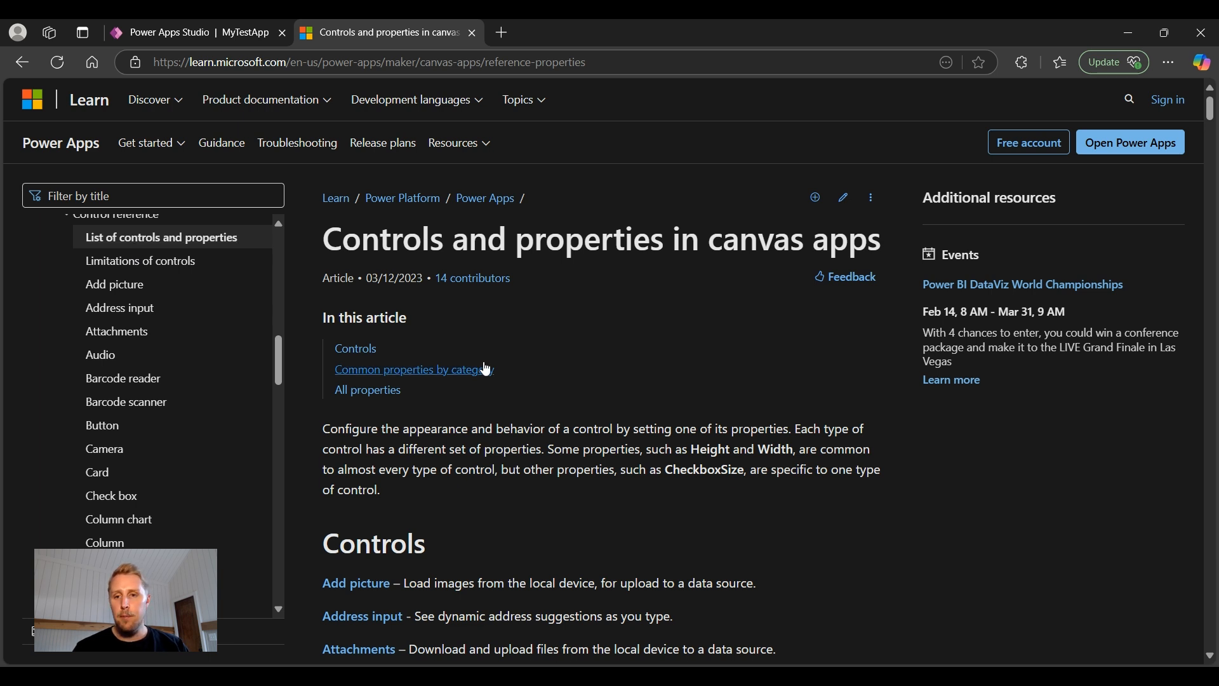
scroll(487, 369, down, 10)
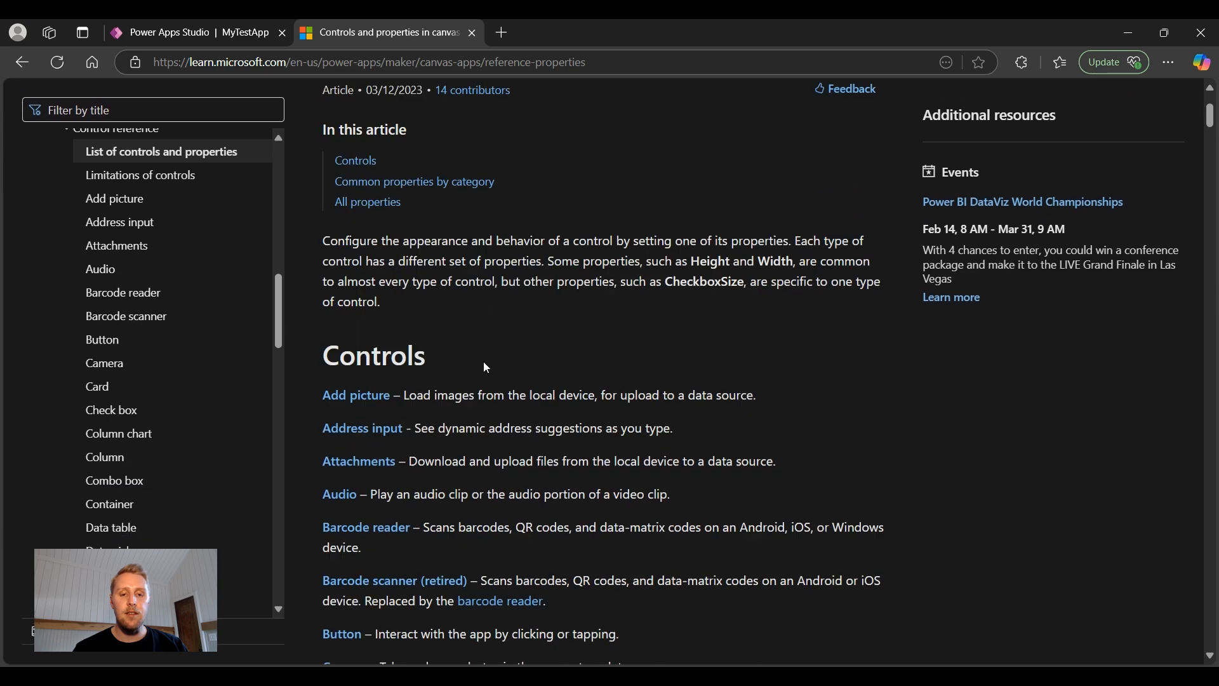
scroll(486, 368, up, 10)
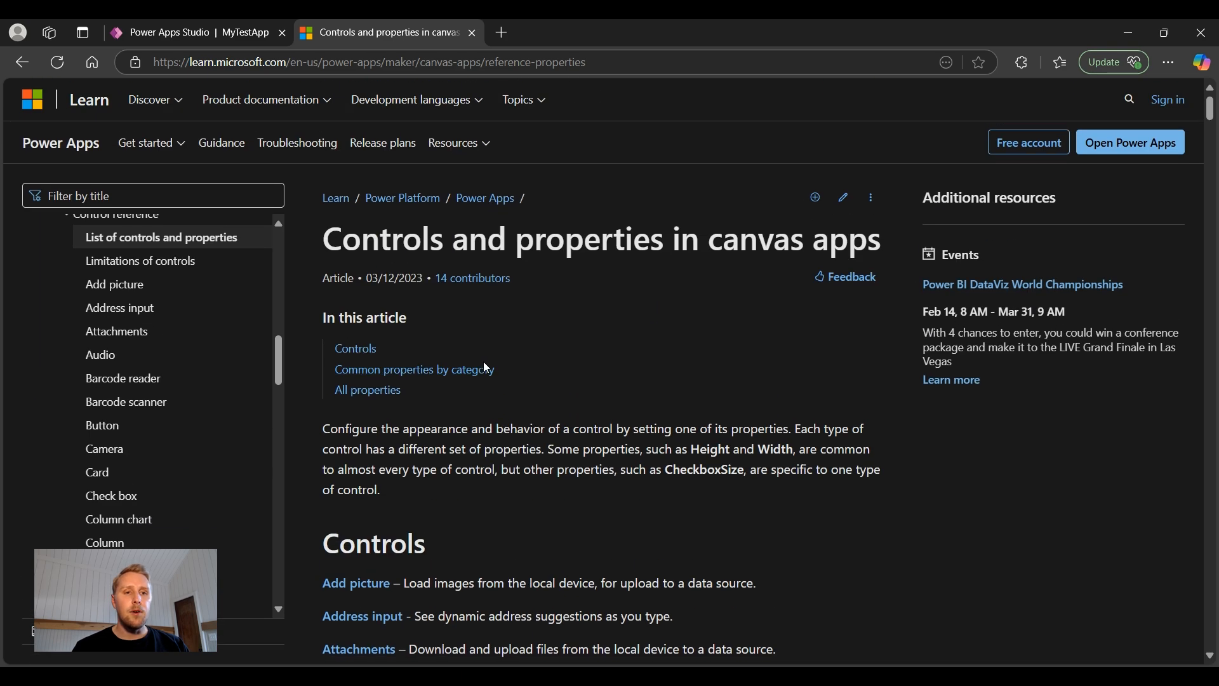
click(185, 34)
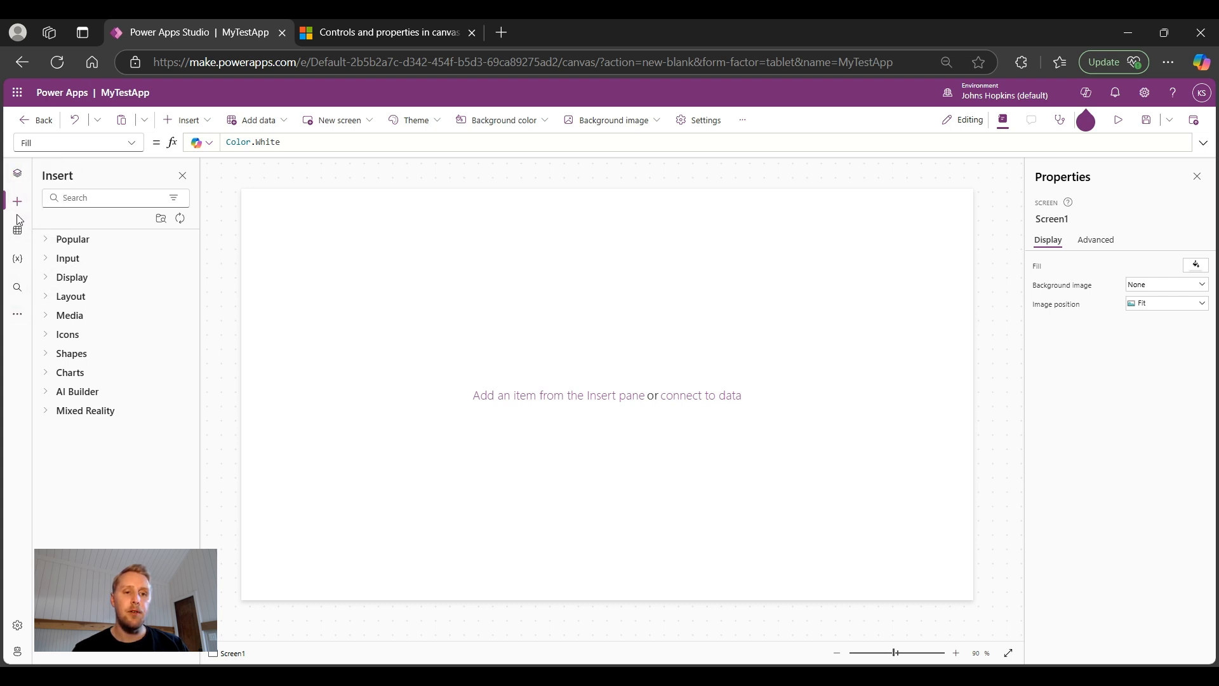
click(206, 125)
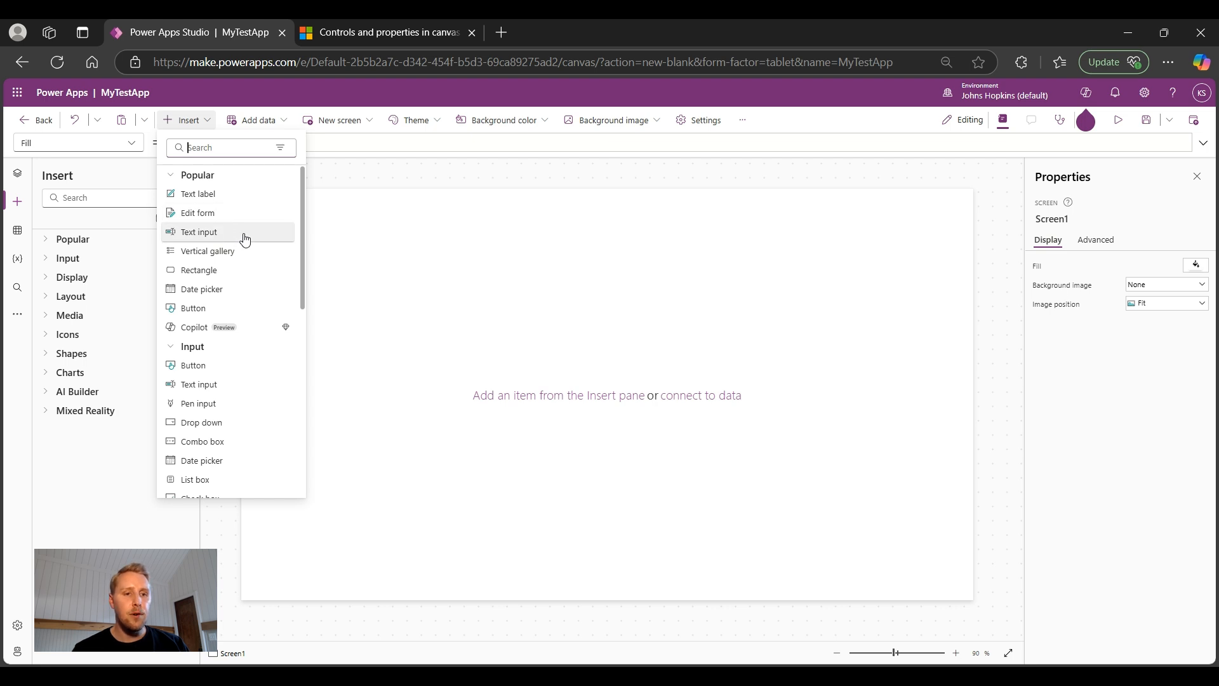
click(17, 204)
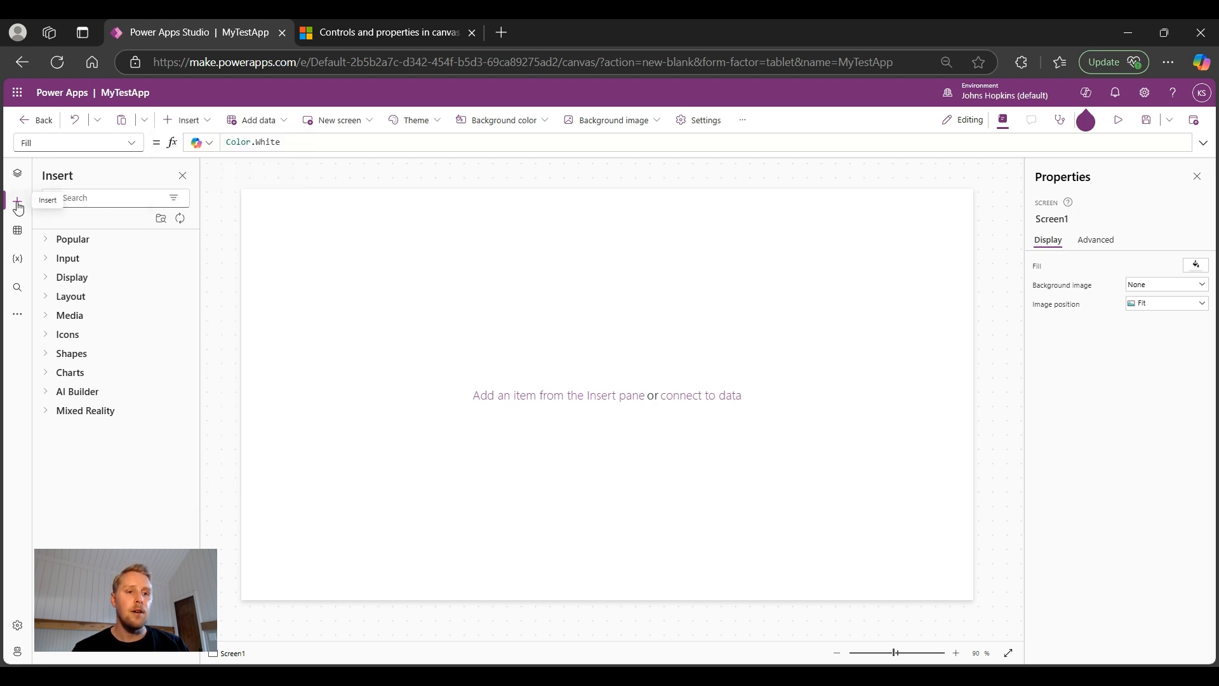
click(18, 206)
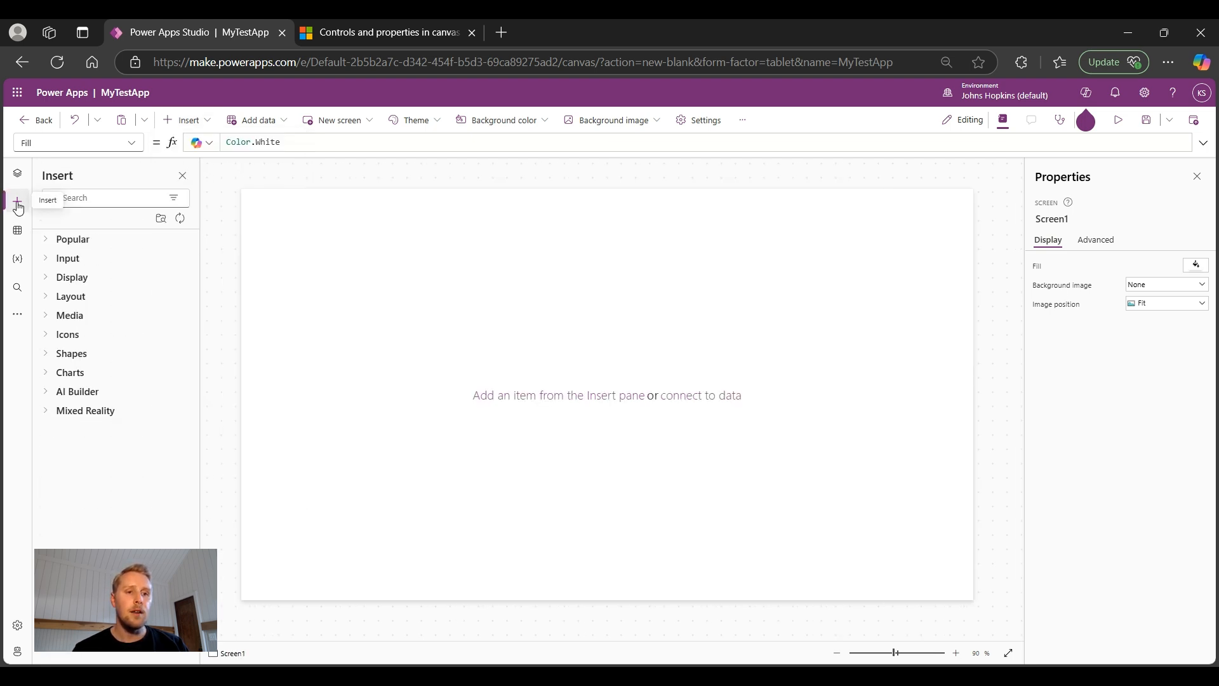
click(51, 240)
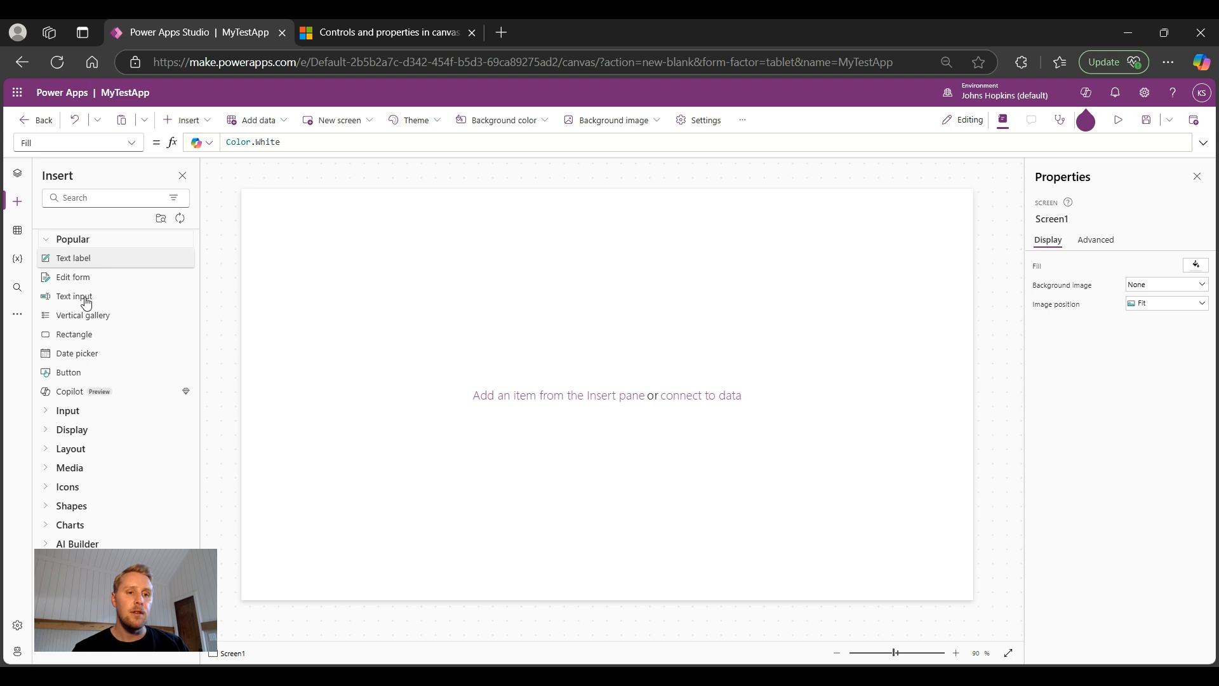
click(47, 240)
click(49, 262)
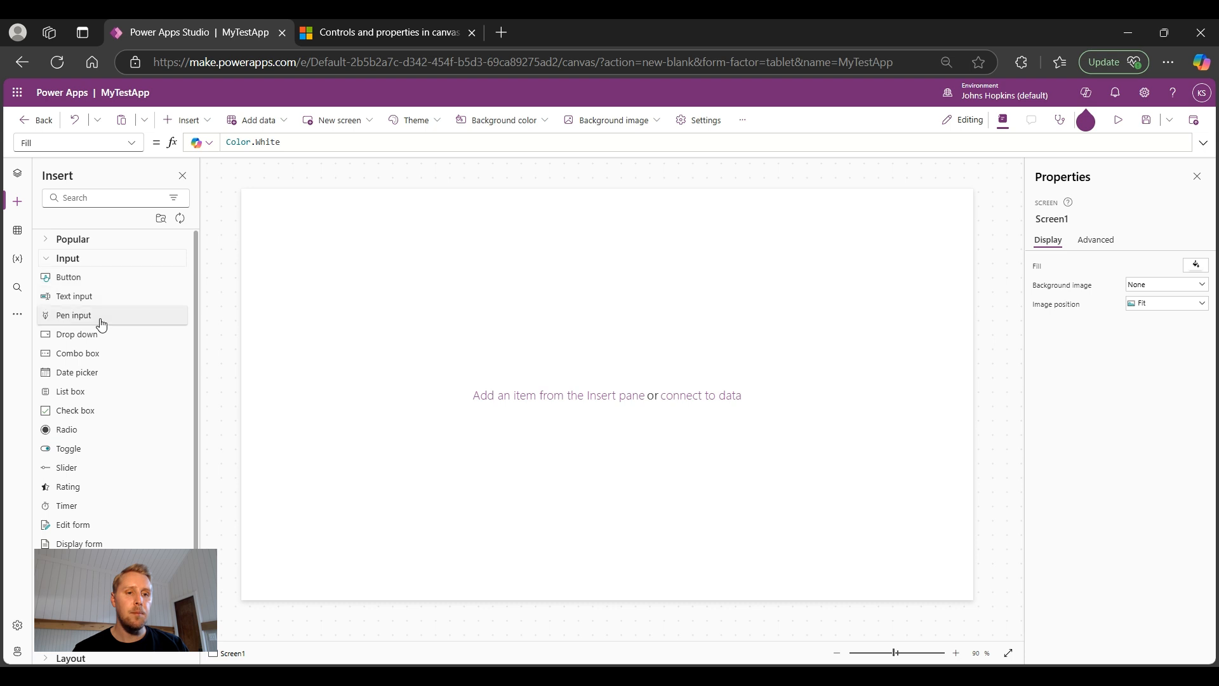
click(47, 257)
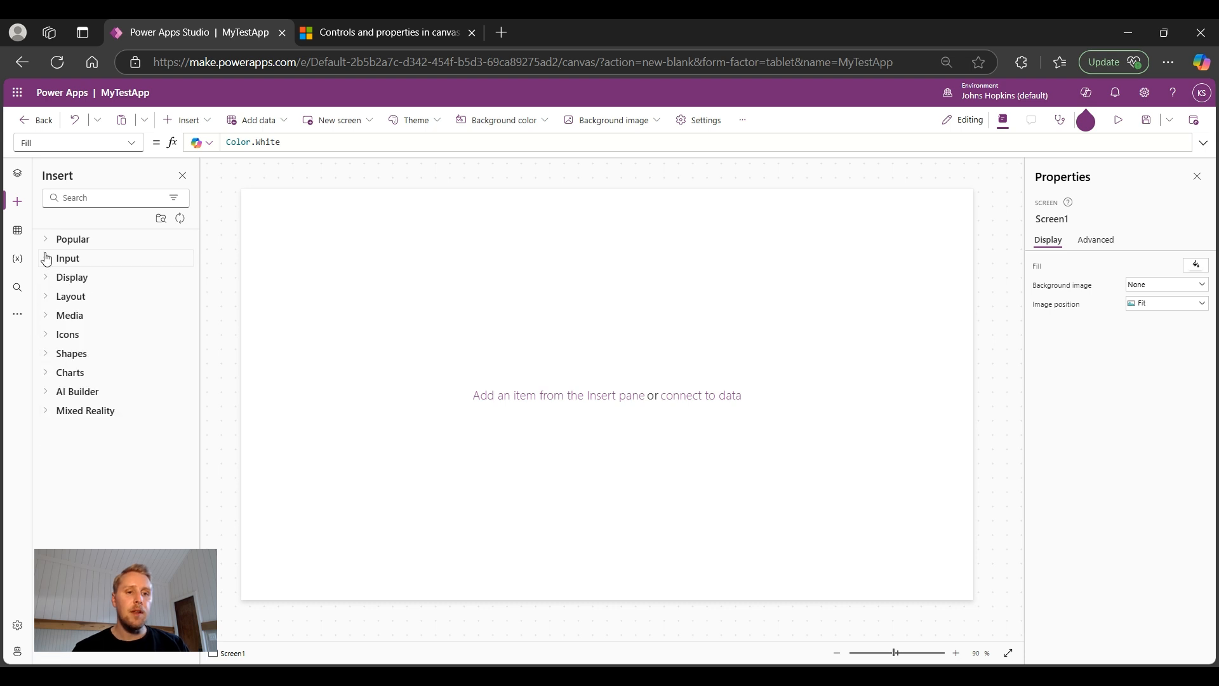
click(47, 277)
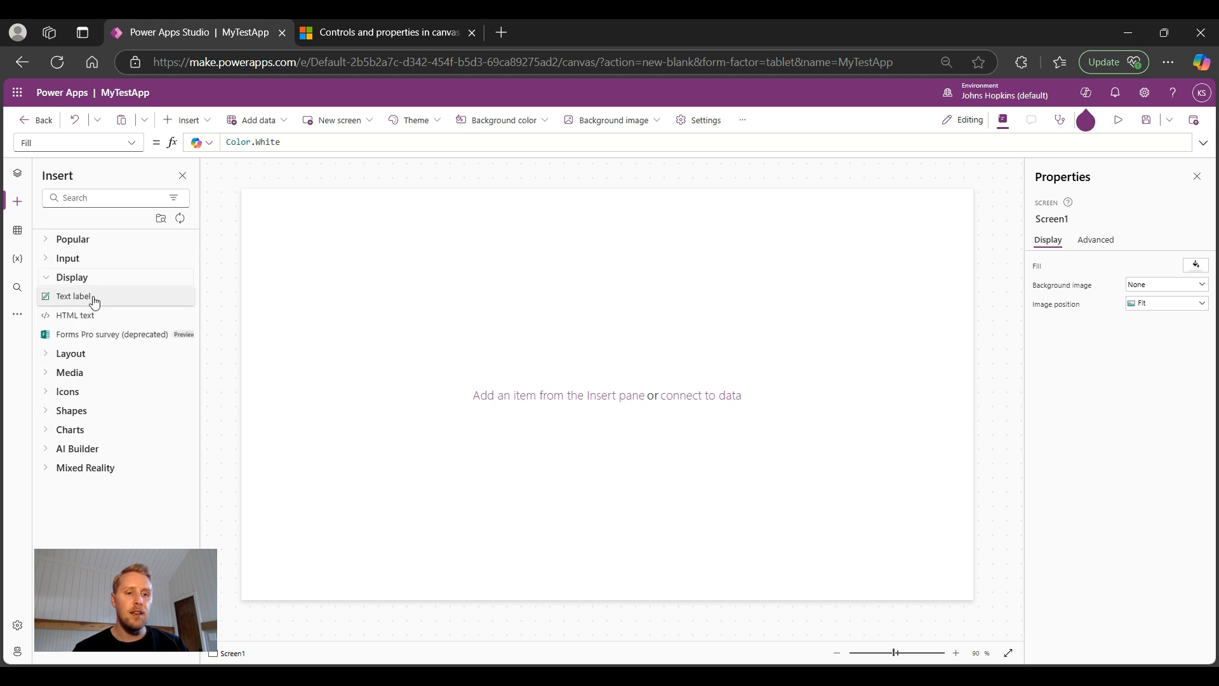
click(54, 279)
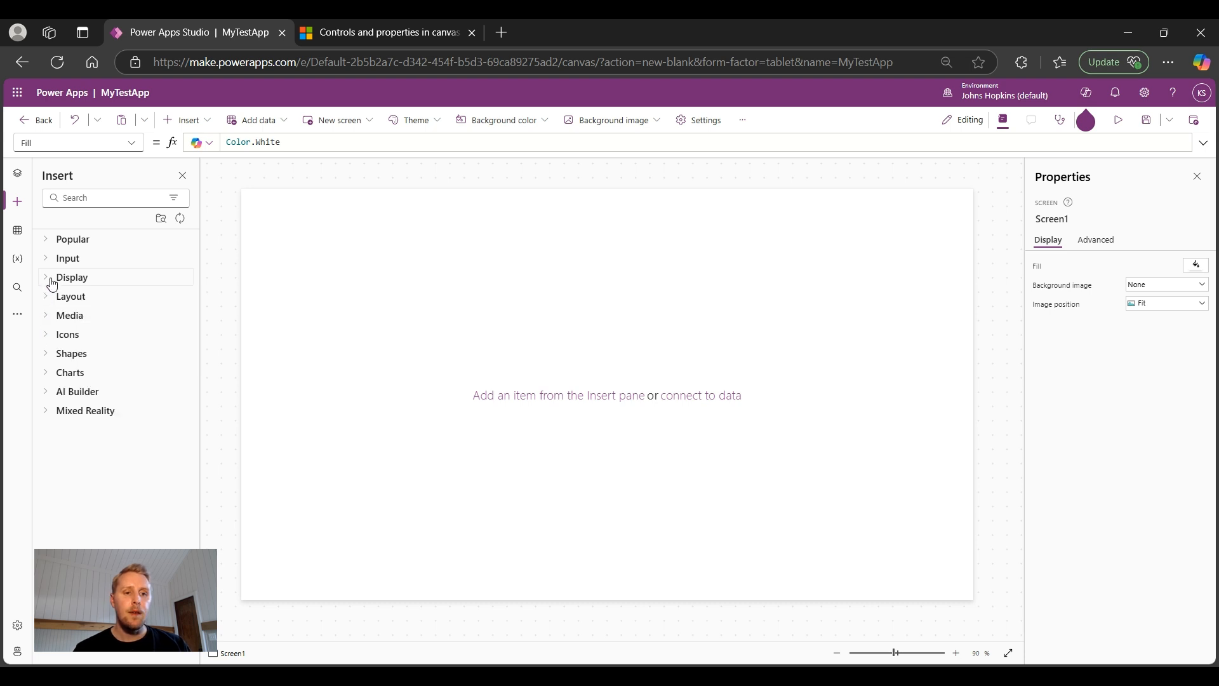
click(57, 298)
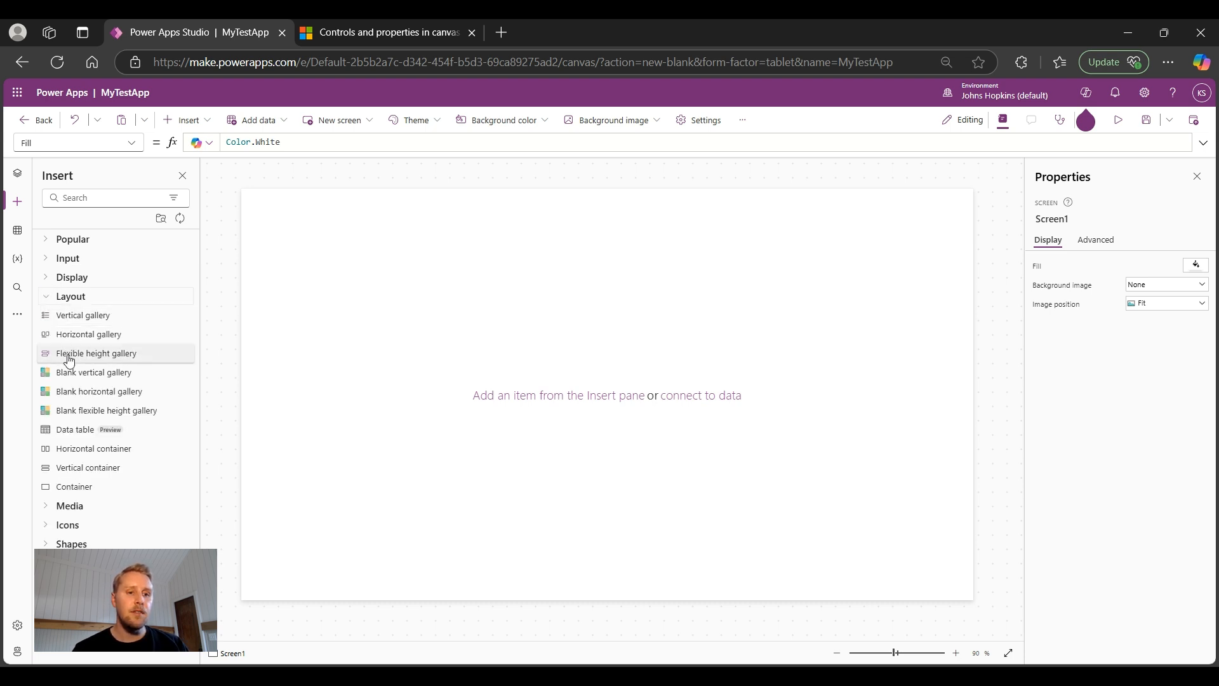
click(51, 297)
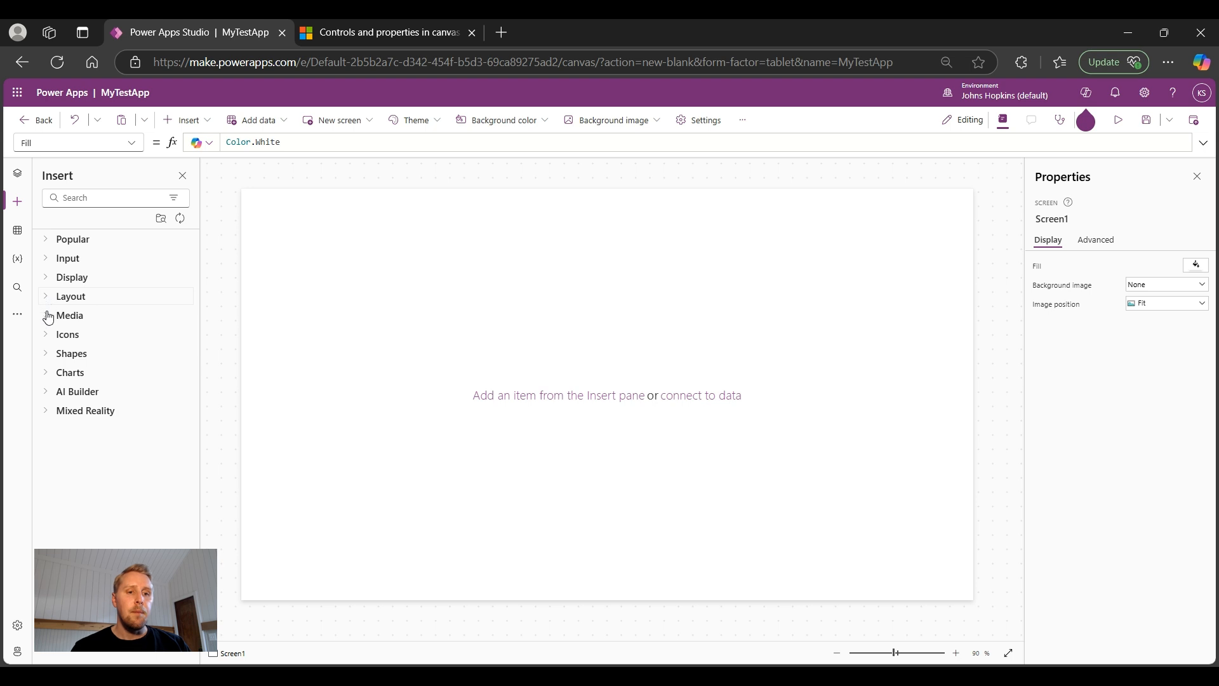
click(49, 320)
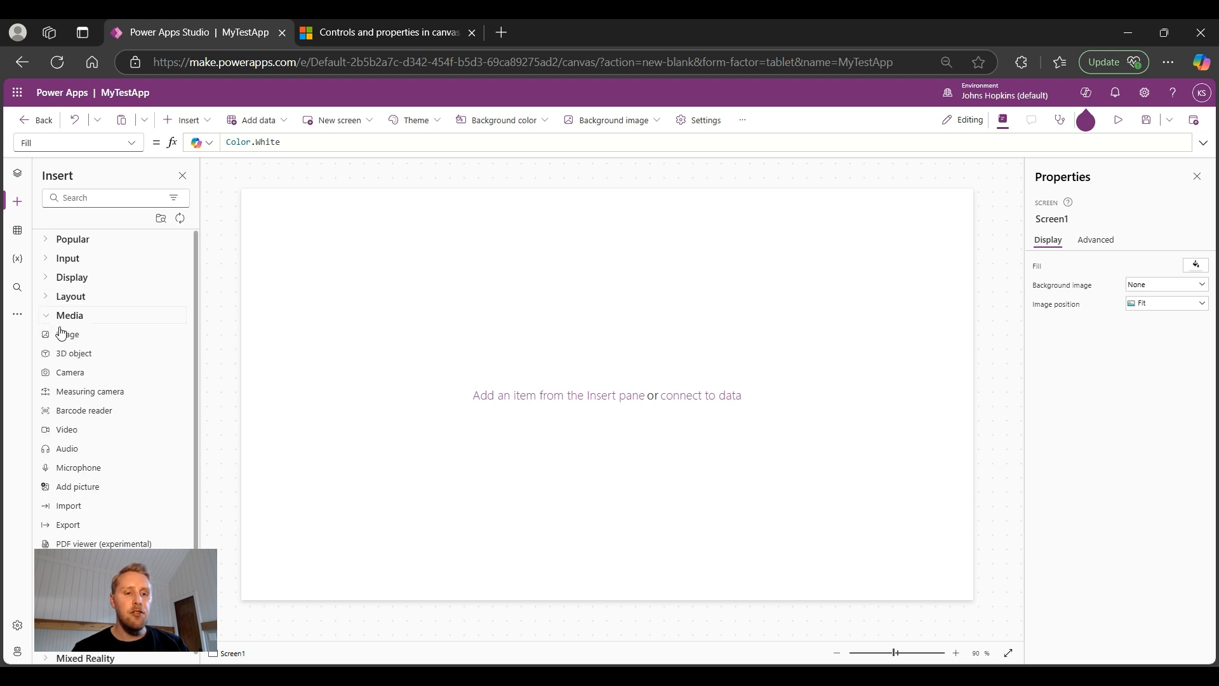
click(57, 316)
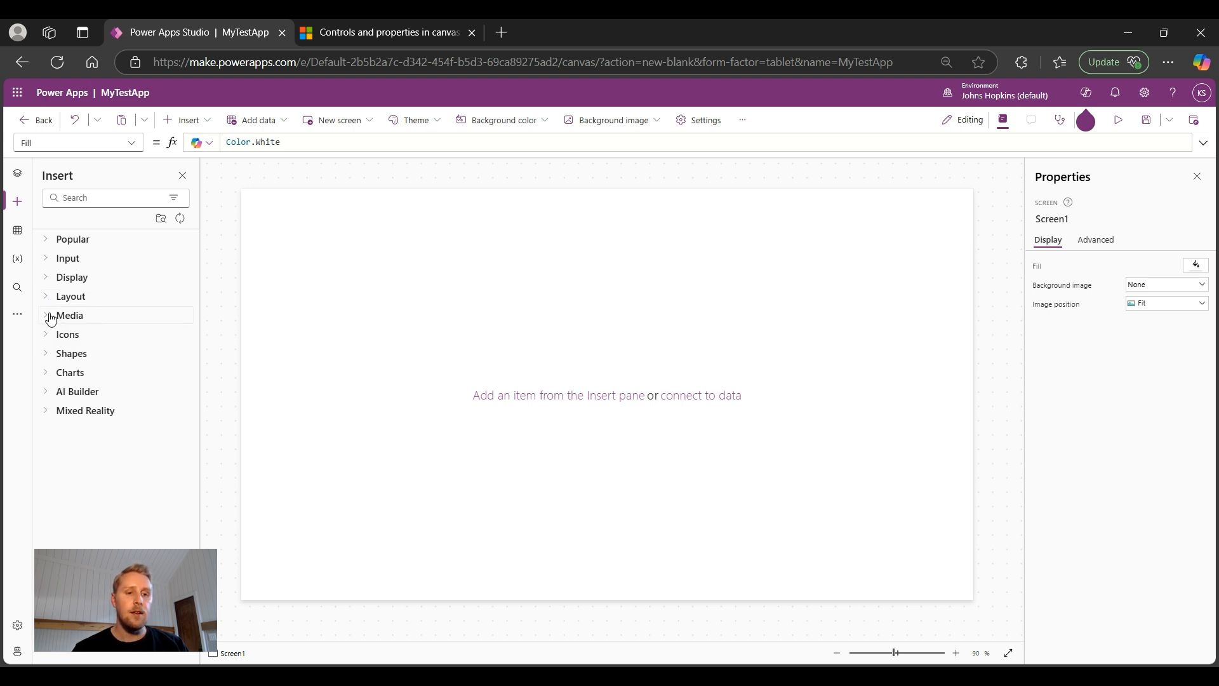
click(50, 341)
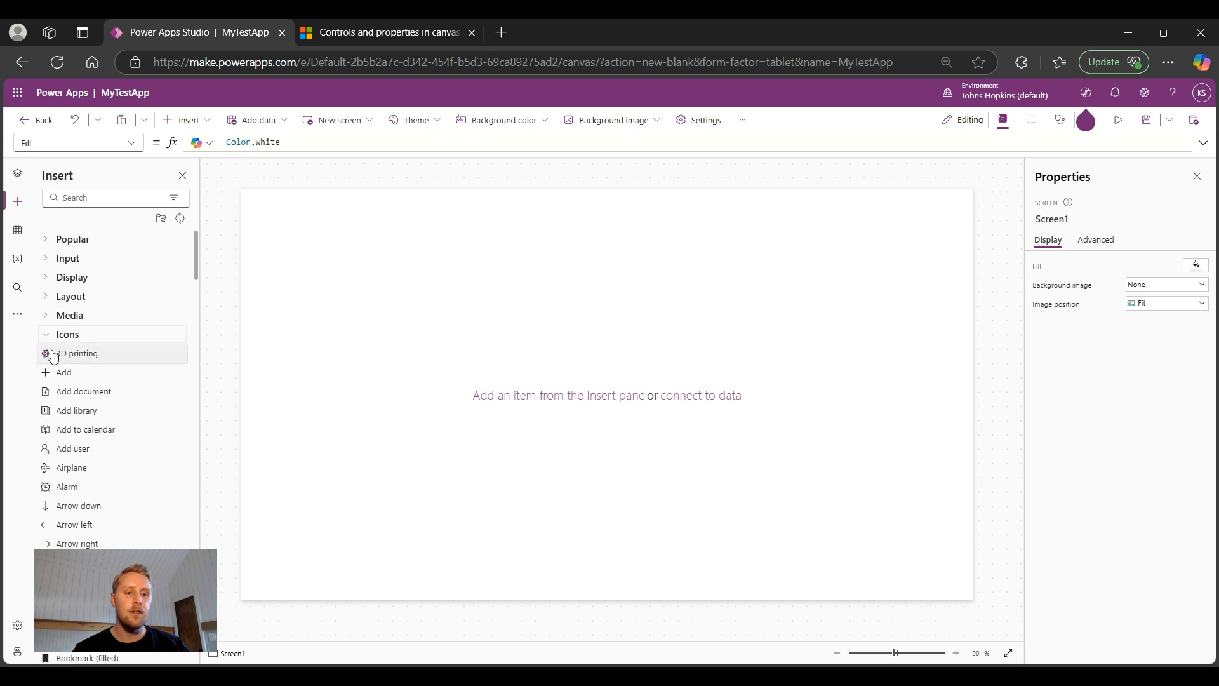
click(46, 338)
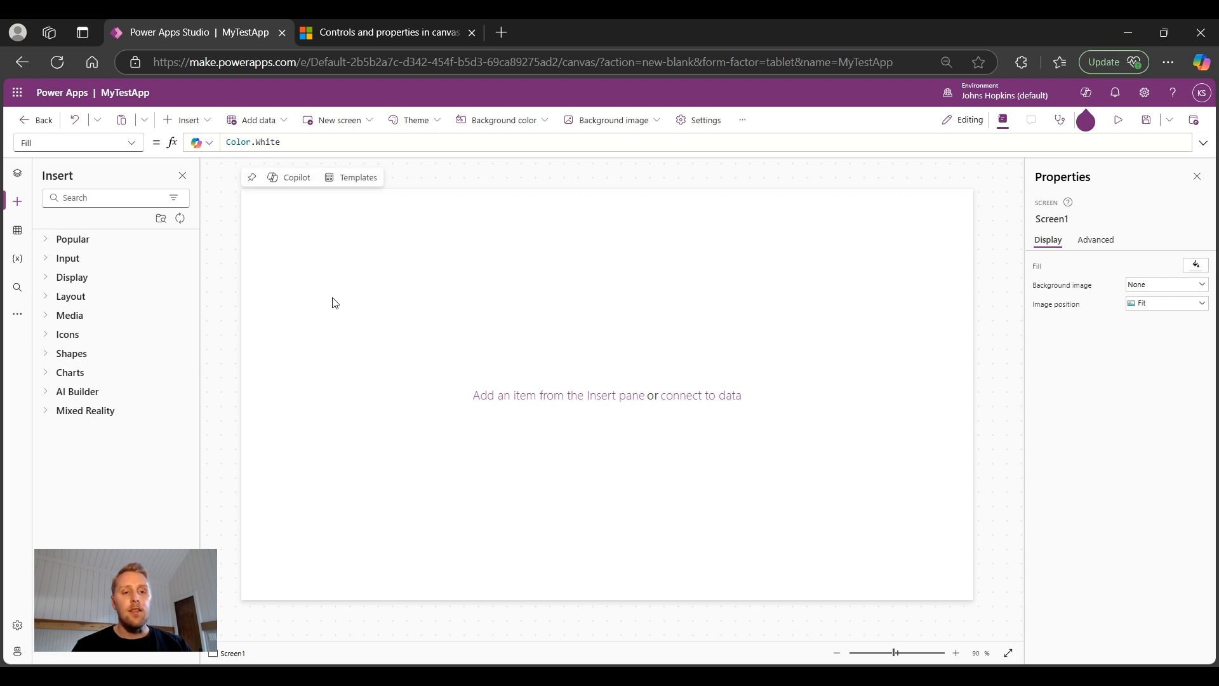
Step: Insert a text label, Label2, onto Screen1
click(204, 125)
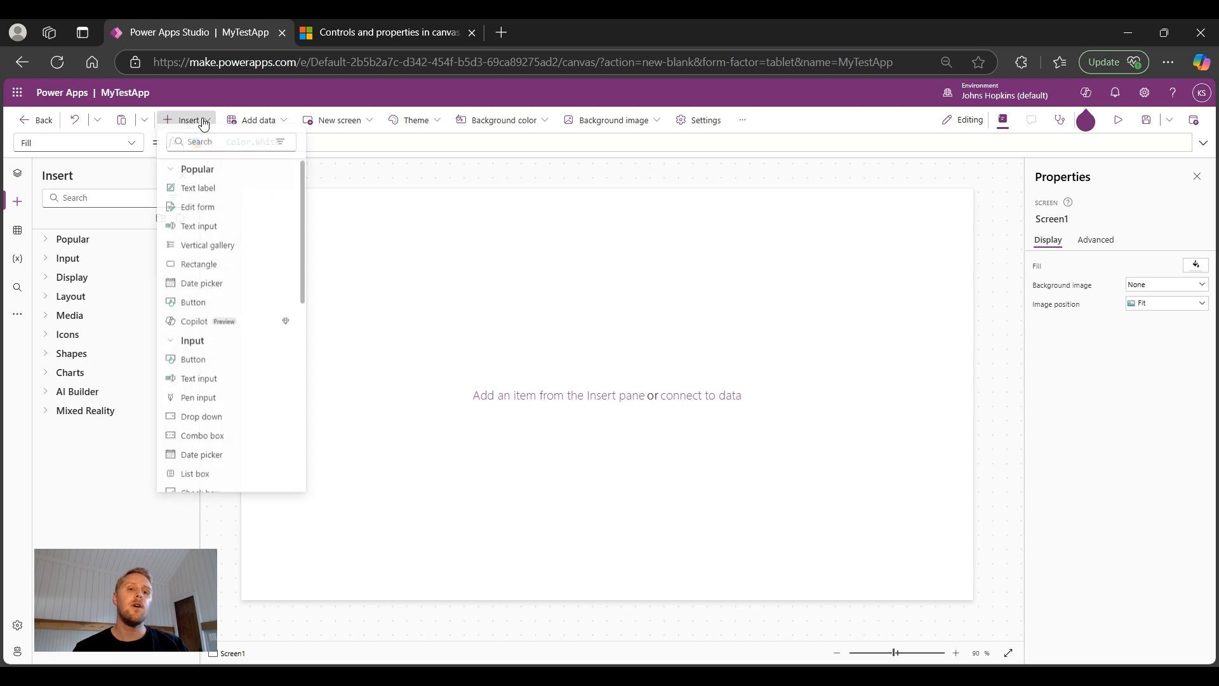
click(201, 195)
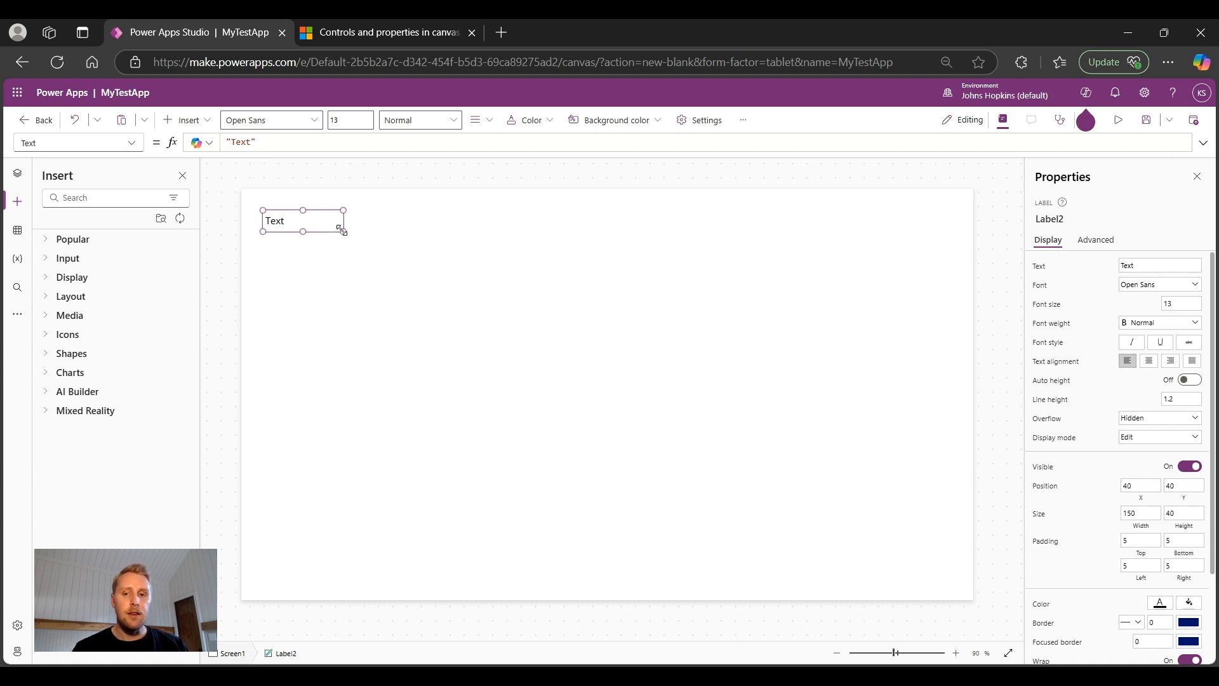
click(451, 267)
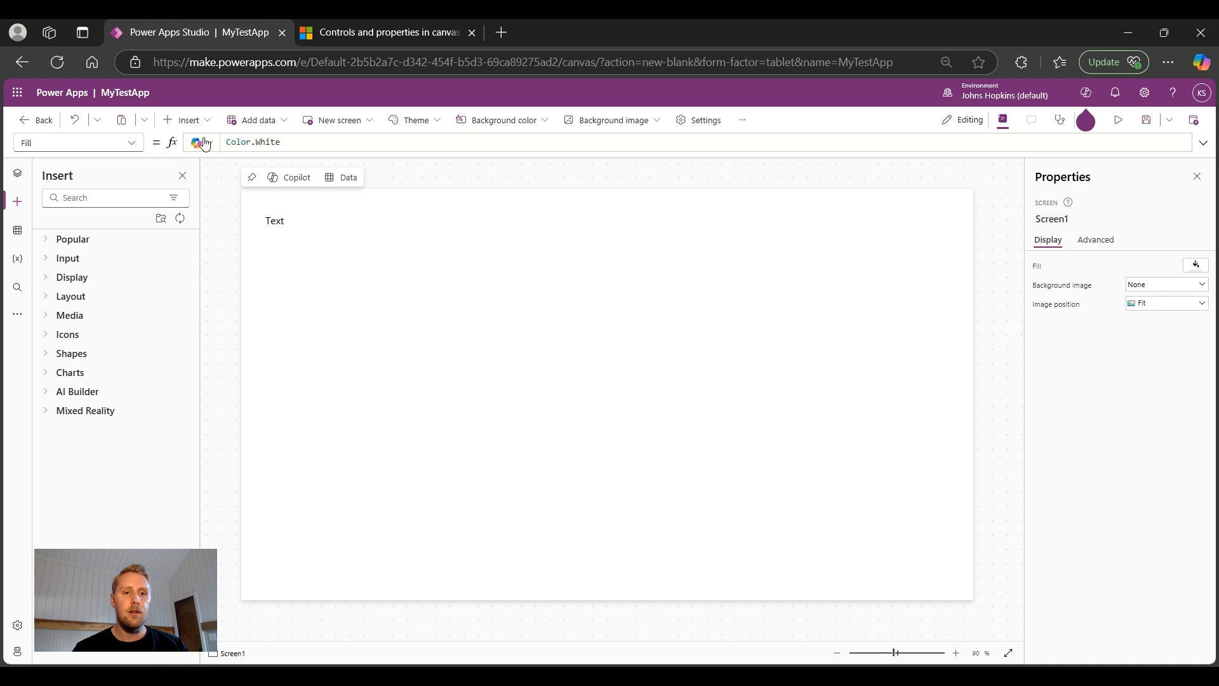
Step: Show the Tree view listing Screen1 with its Label2 control
click(190, 121)
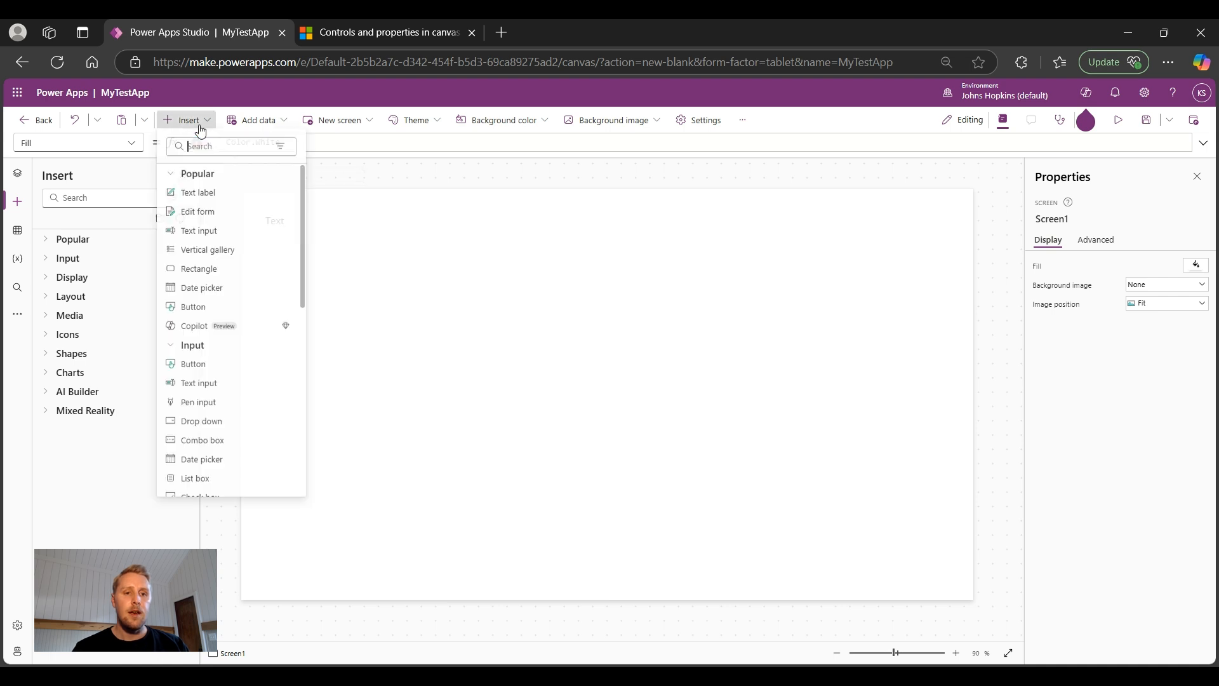
click(203, 205)
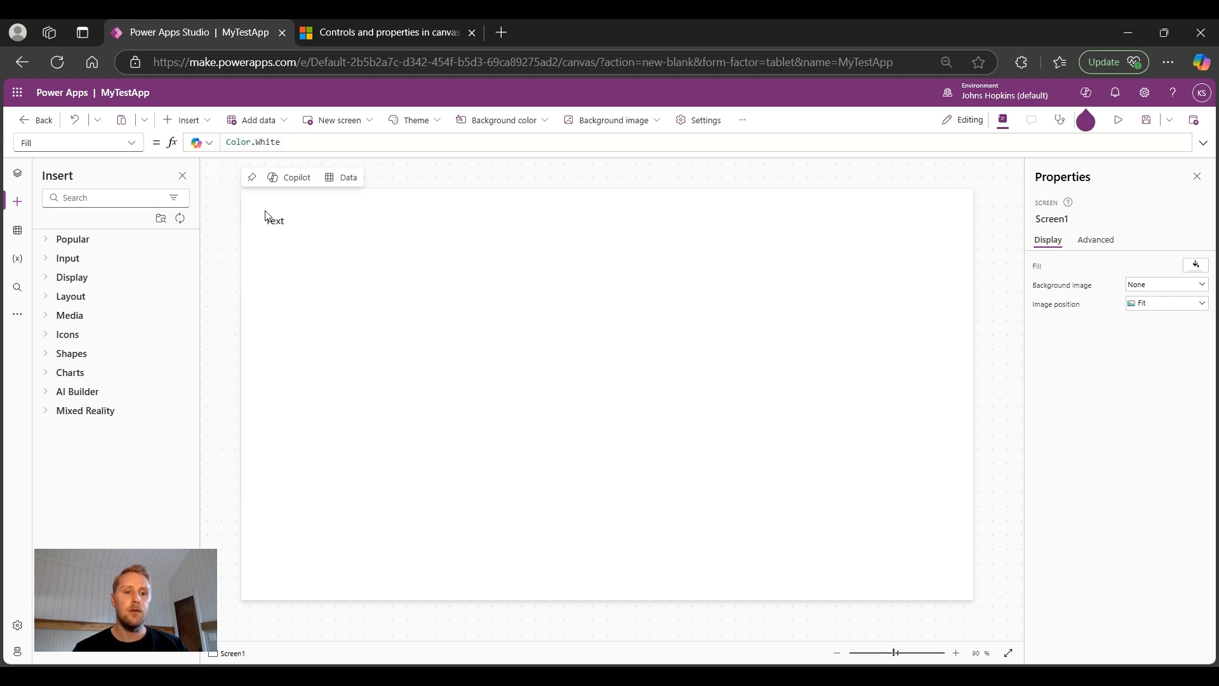
click(20, 181)
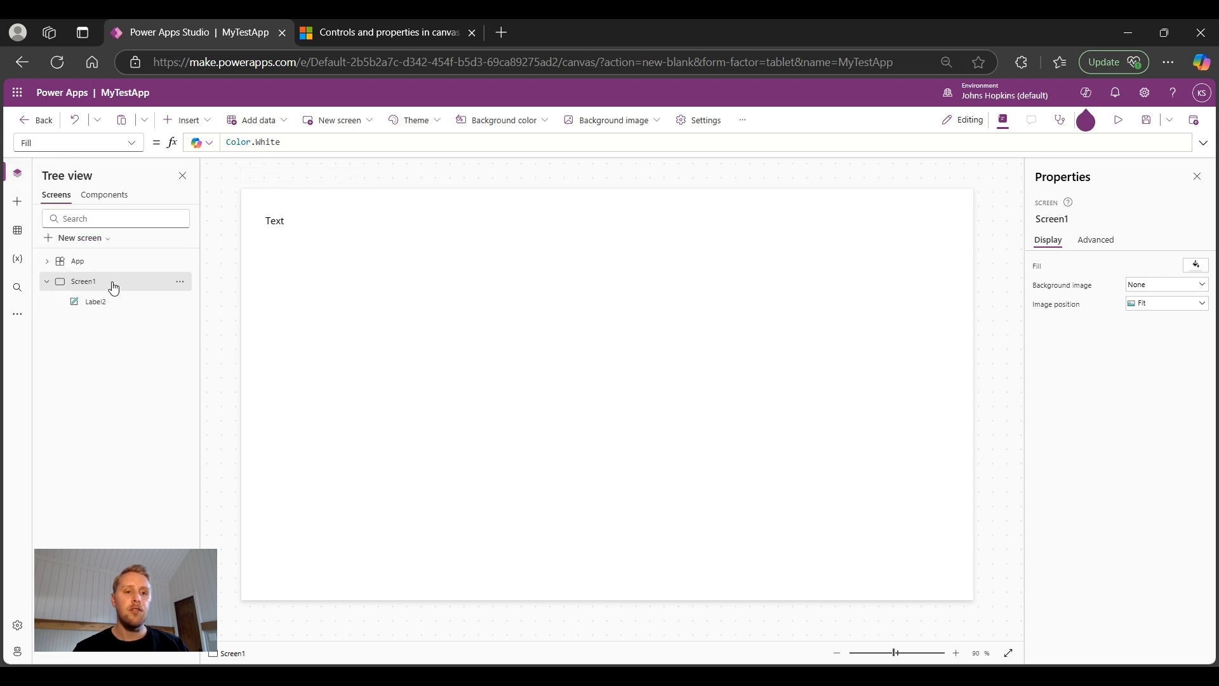
click(106, 311)
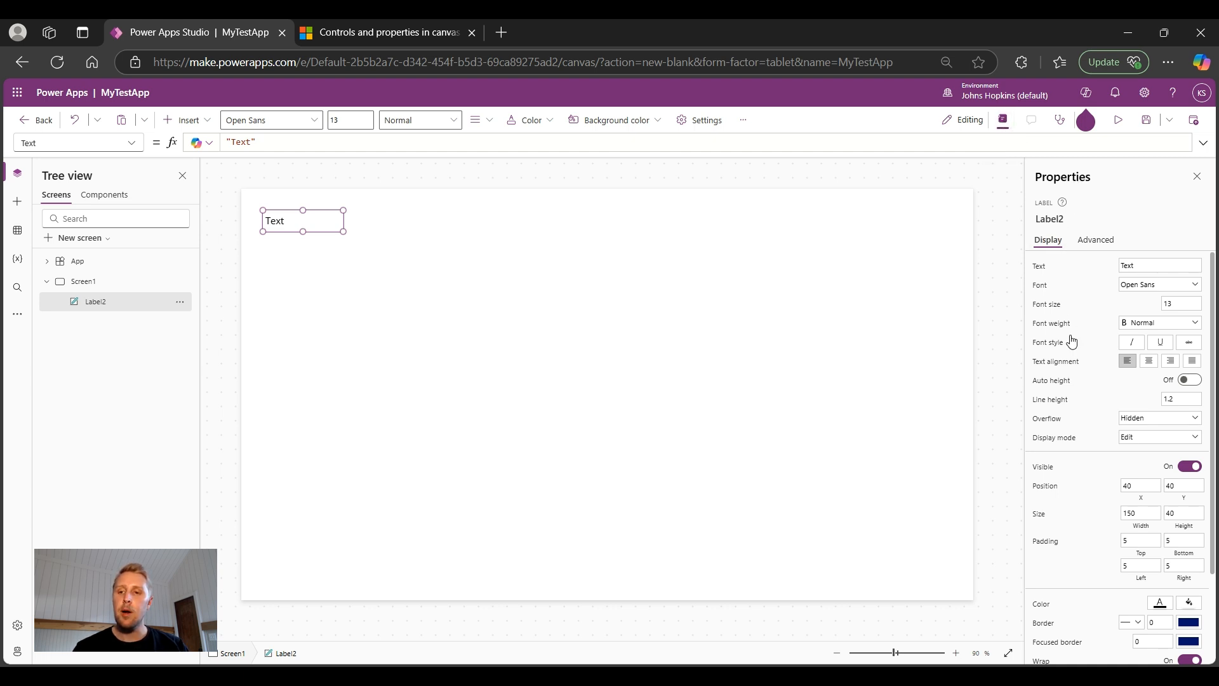
click(132, 144)
scroll(86, 231, down, 3)
scroll(87, 233, up, 5)
scroll(87, 233, up, 3)
scroll(87, 232, down, 6)
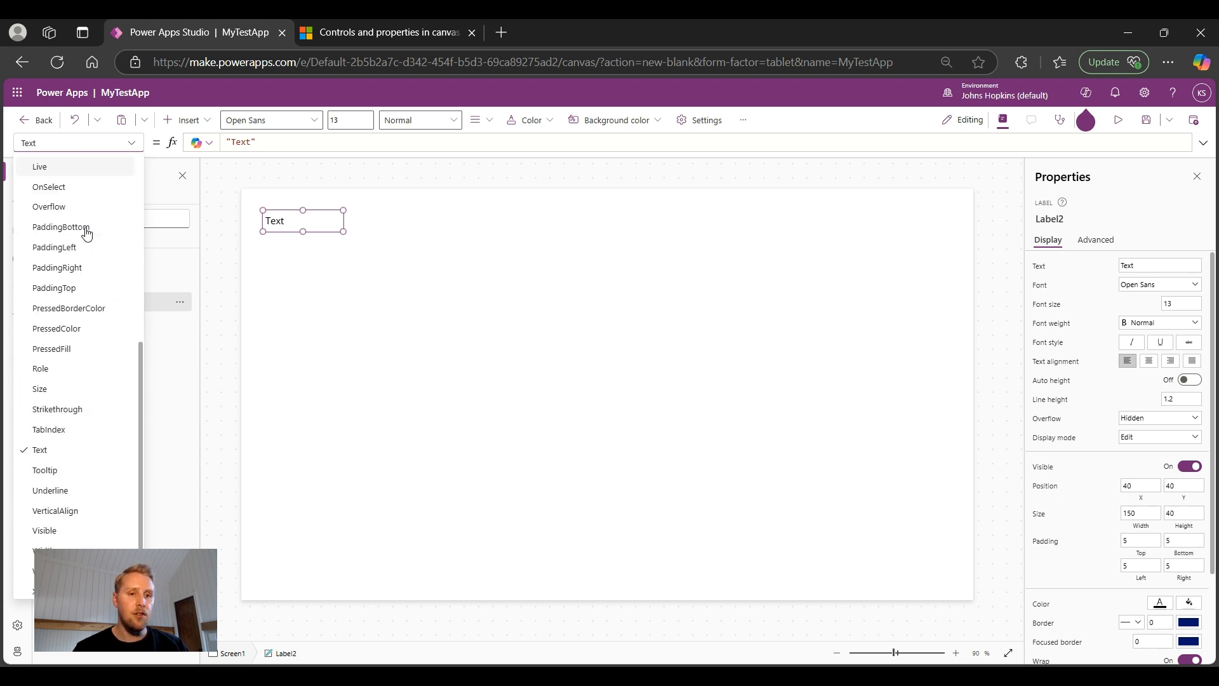
scroll(87, 234, up, 5)
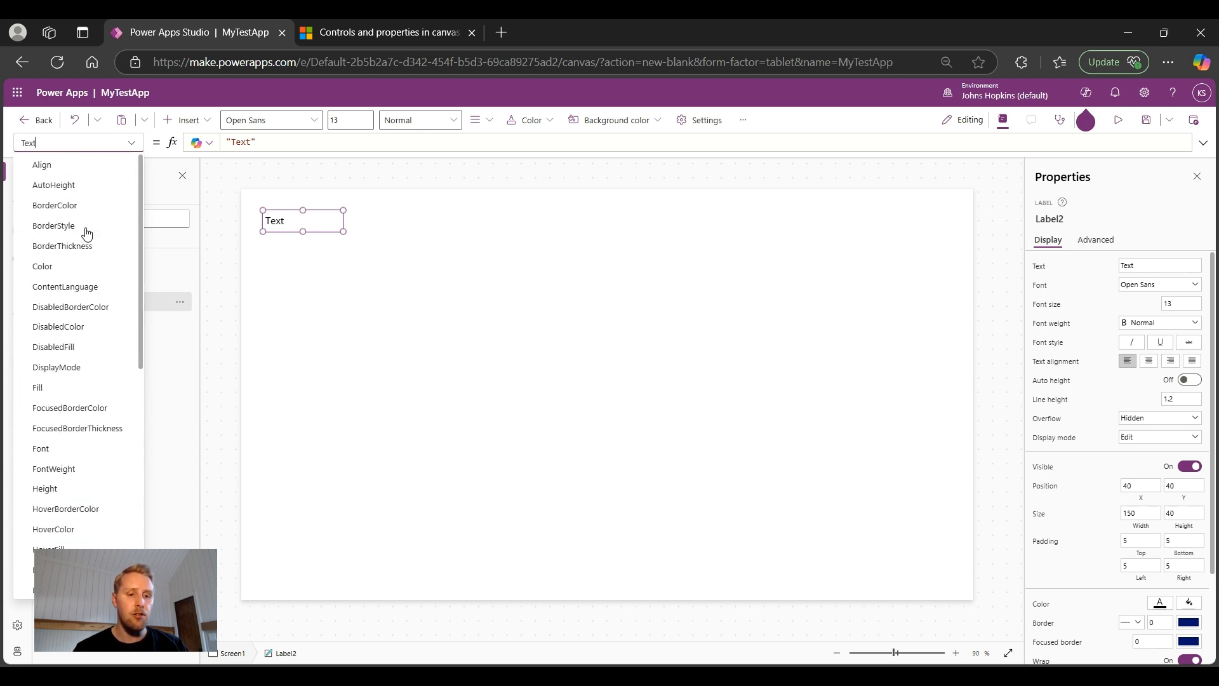
scroll(86, 234, down, 4)
scroll(86, 233, up, 5)
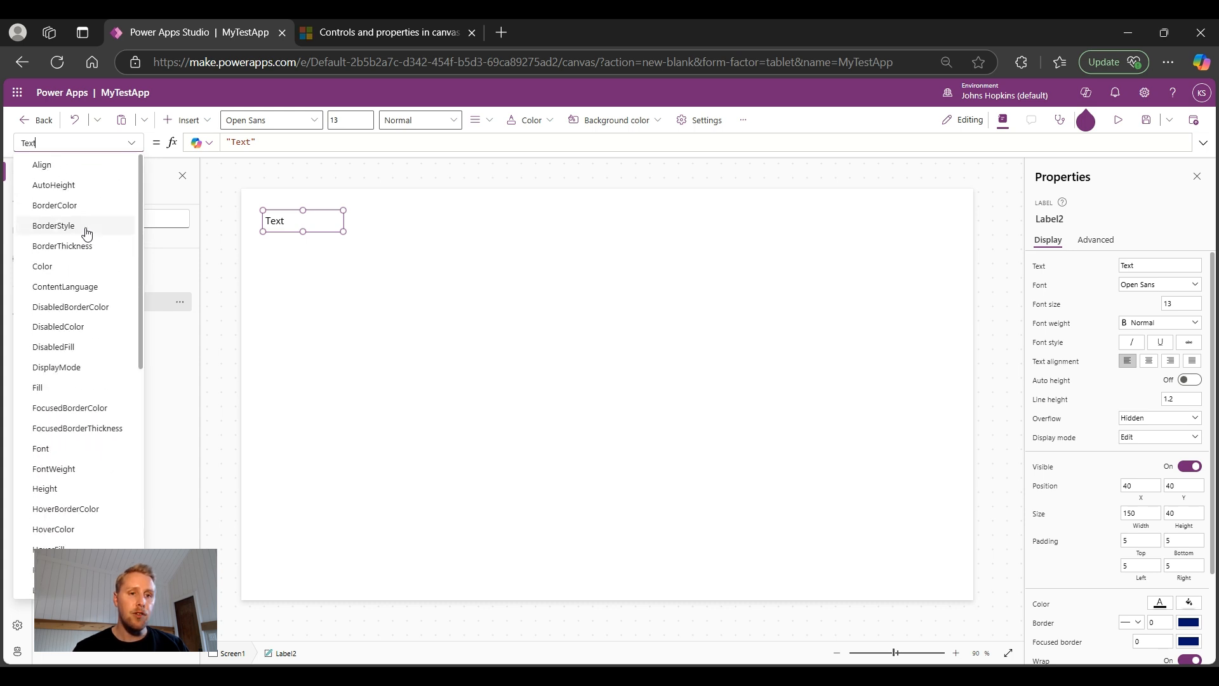
click(131, 143)
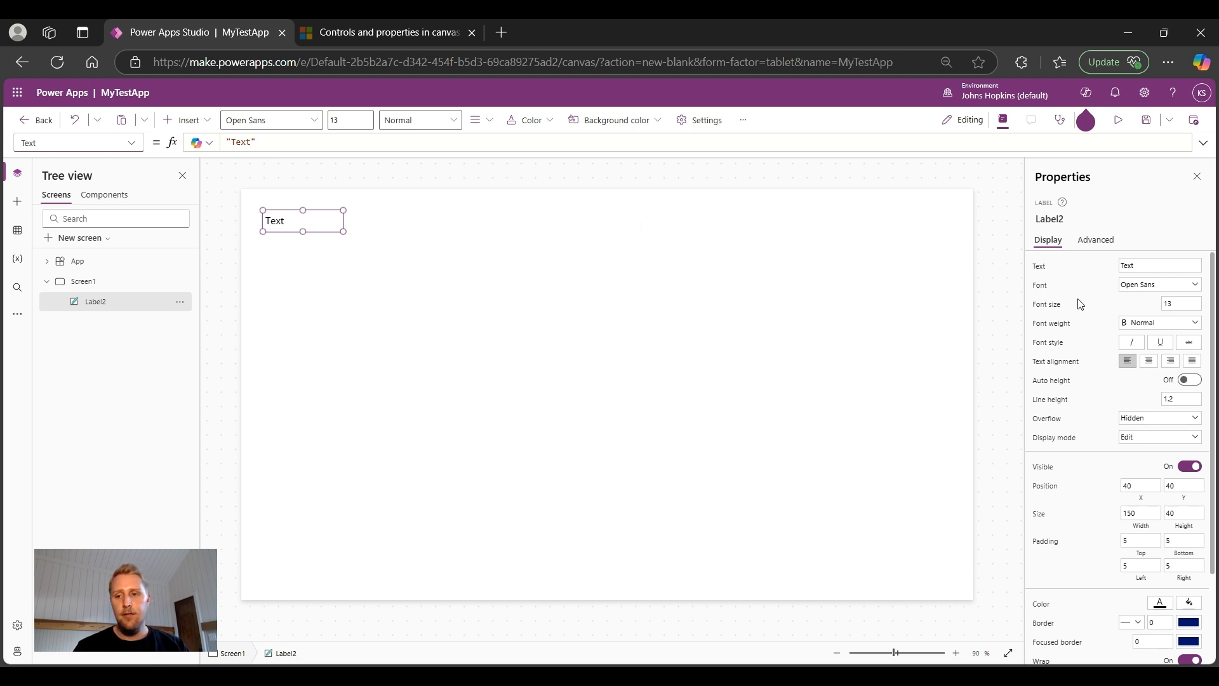
Step: Change Label2's Text property from 'Text' to 'Change the text'
click(1140, 265)
double_click(1140, 266)
text(C)
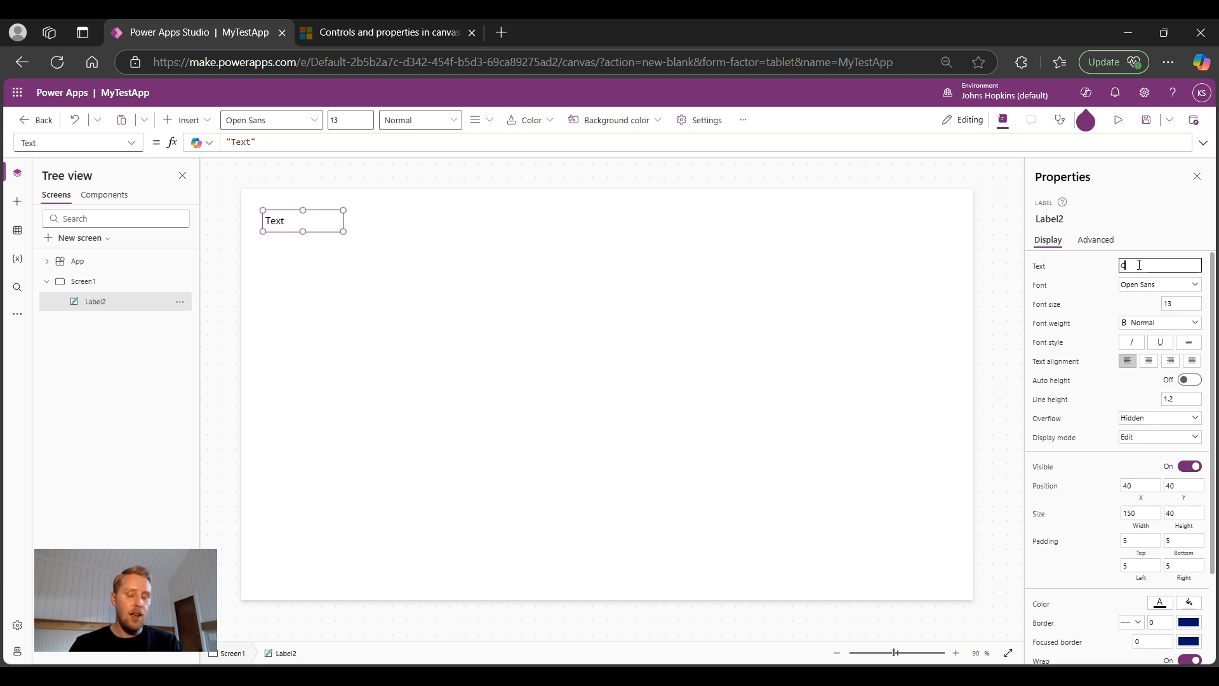
text(hange the text)
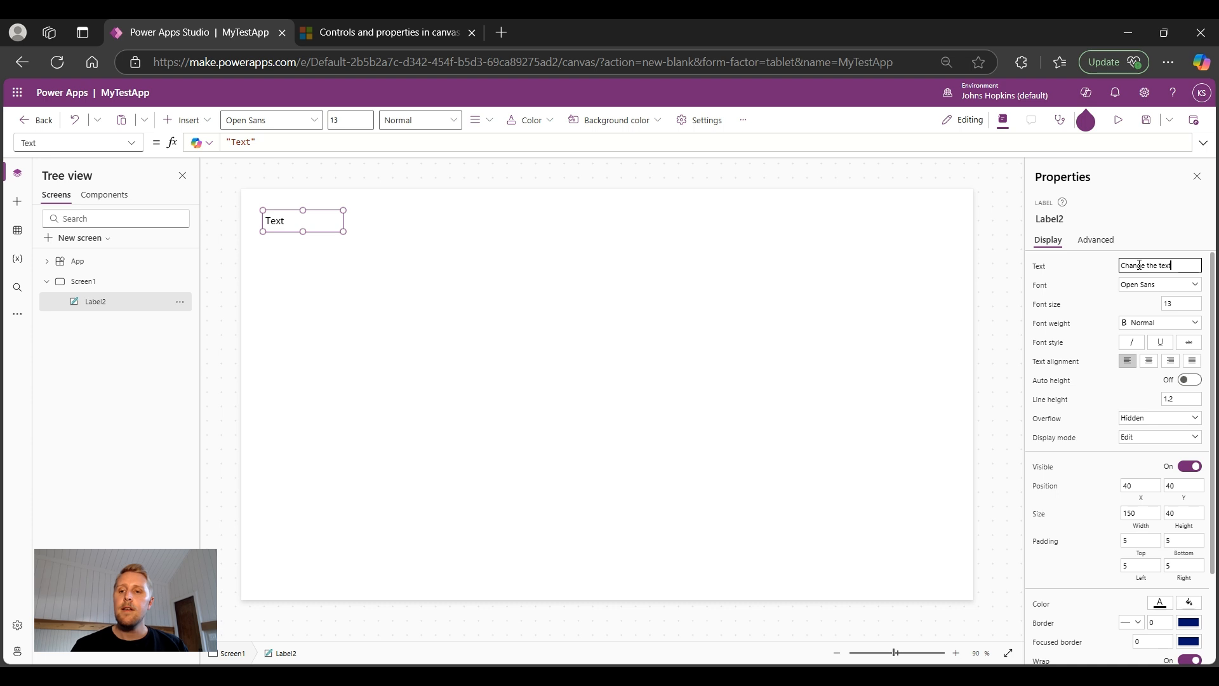
key(Return)
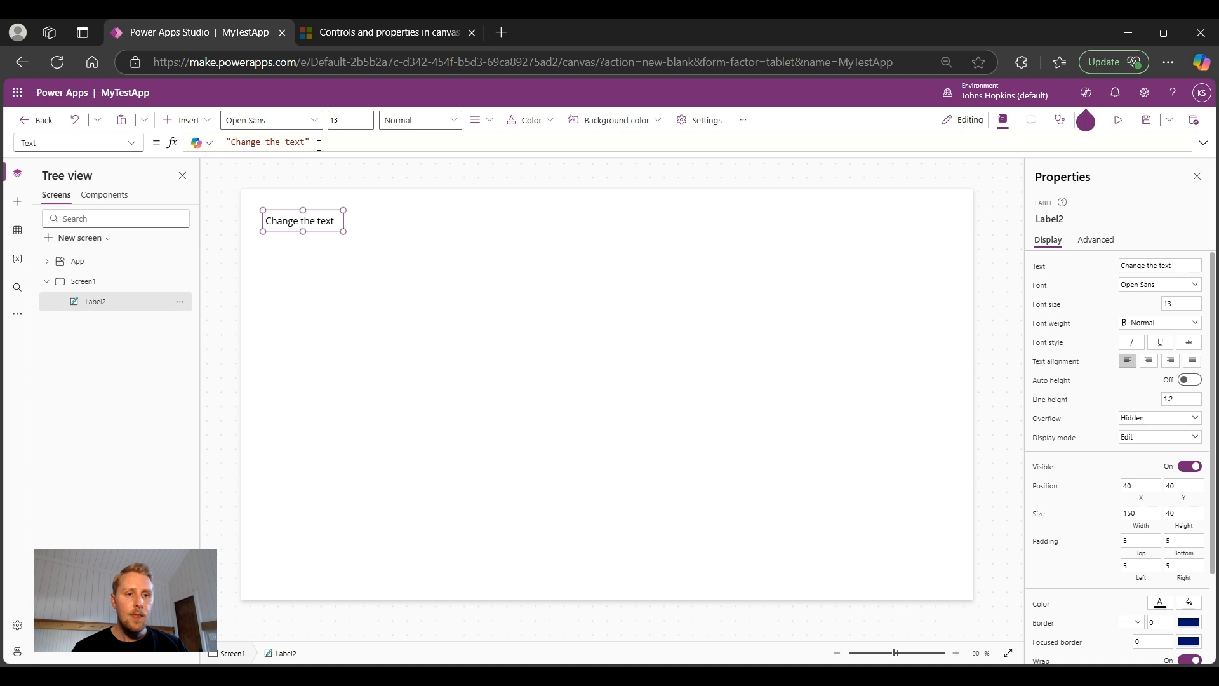
click(133, 144)
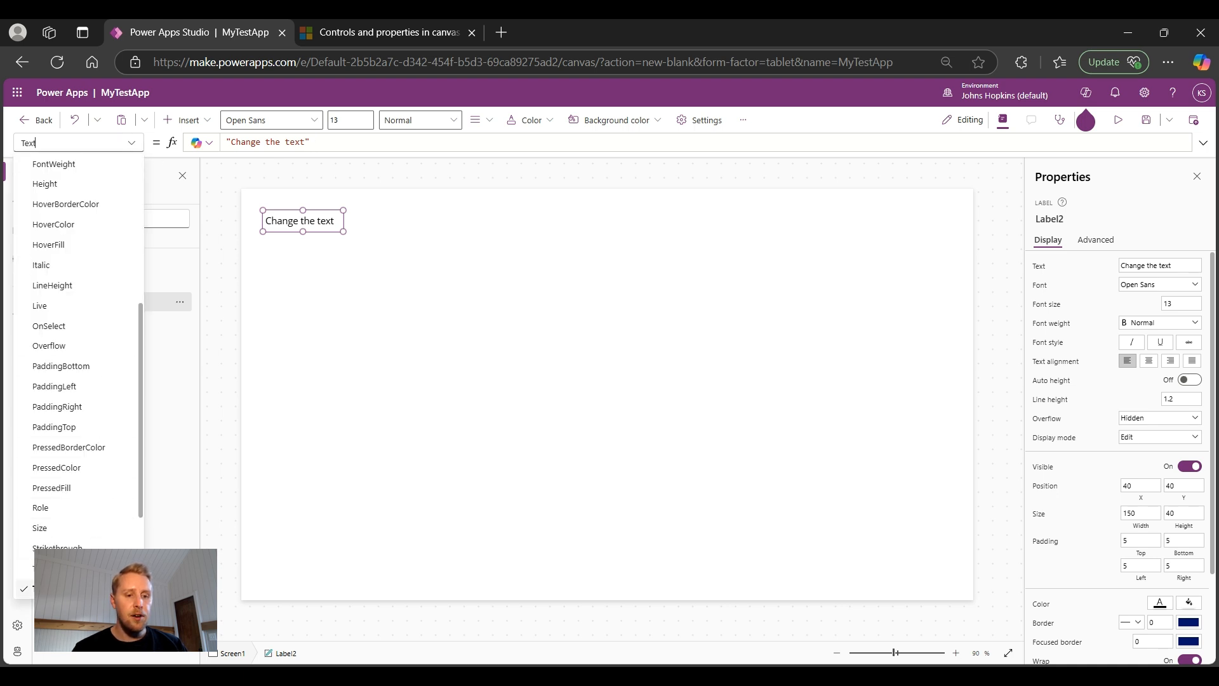
Step: Extend Label2's Text in the formula bar to 'Change the text - changed the text in the formula bar'
click(76, 589)
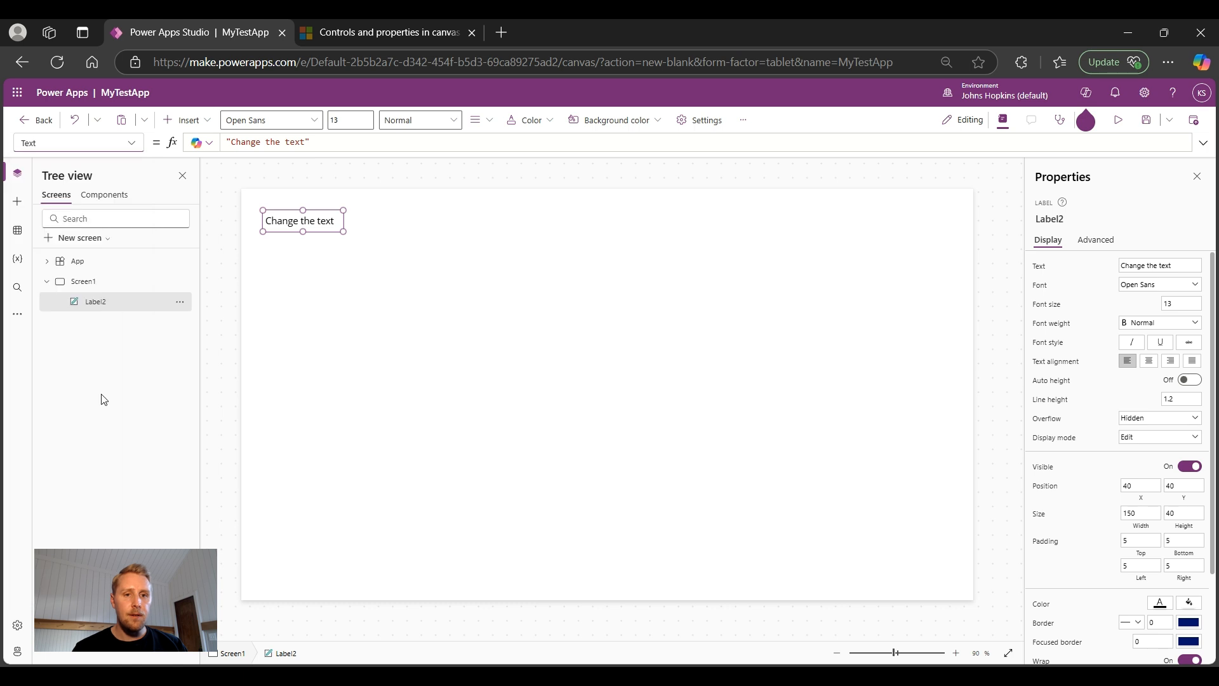
click(306, 143)
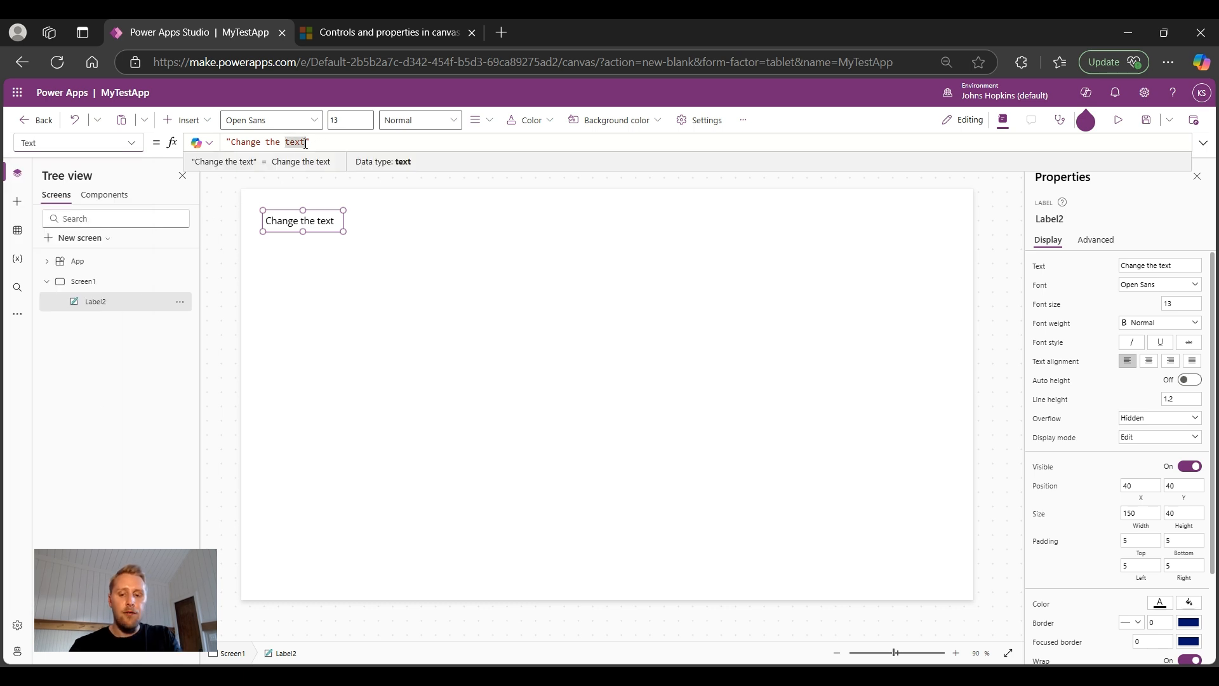
text(- changed the text in the formula bar)
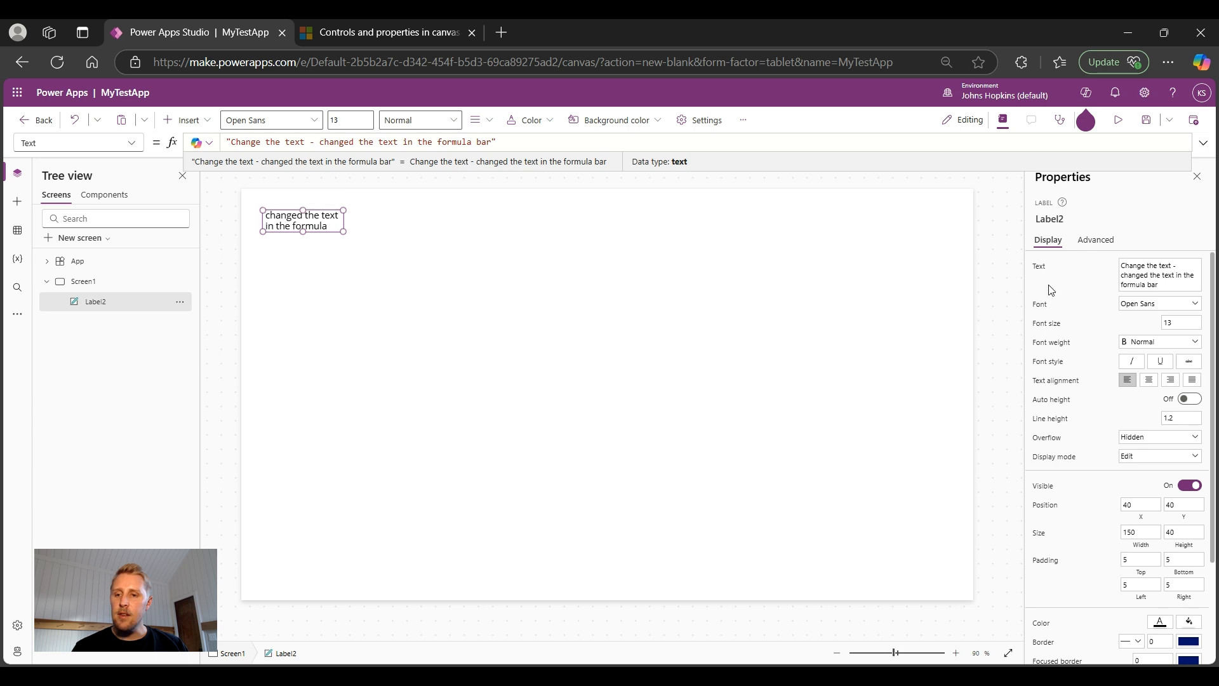
scroll(1086, 298, down, 3)
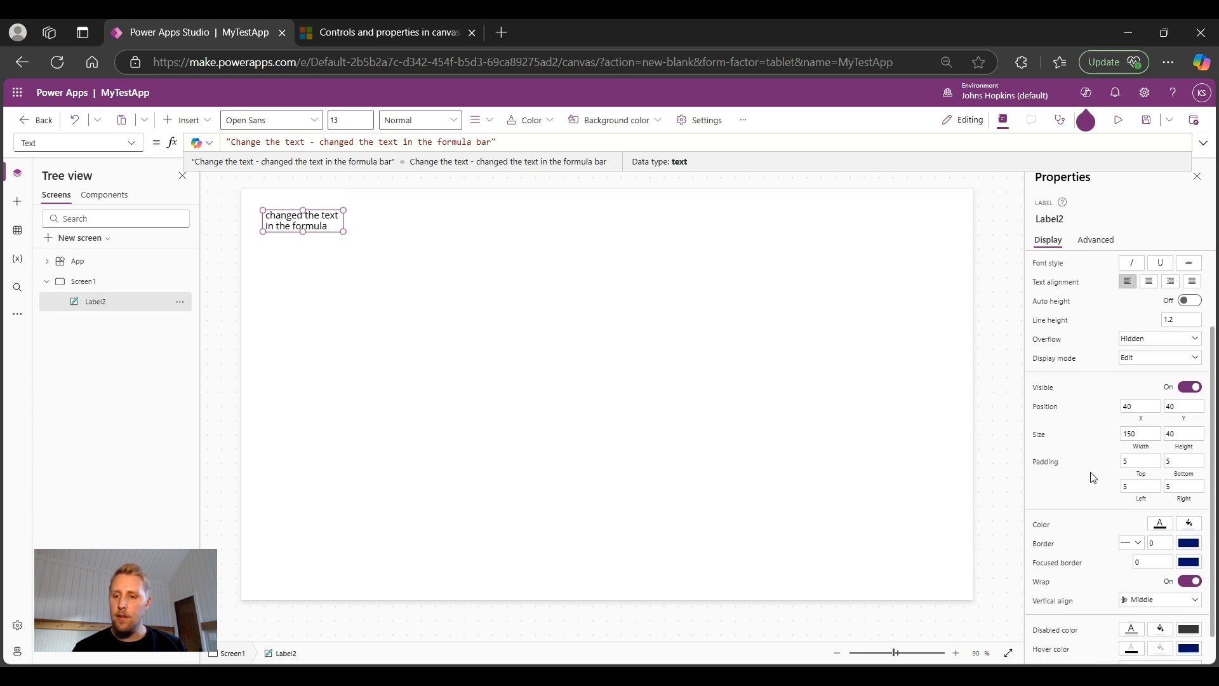
Step: Set Label2's Size Width to 500 in the Properties pane
click(1145, 434)
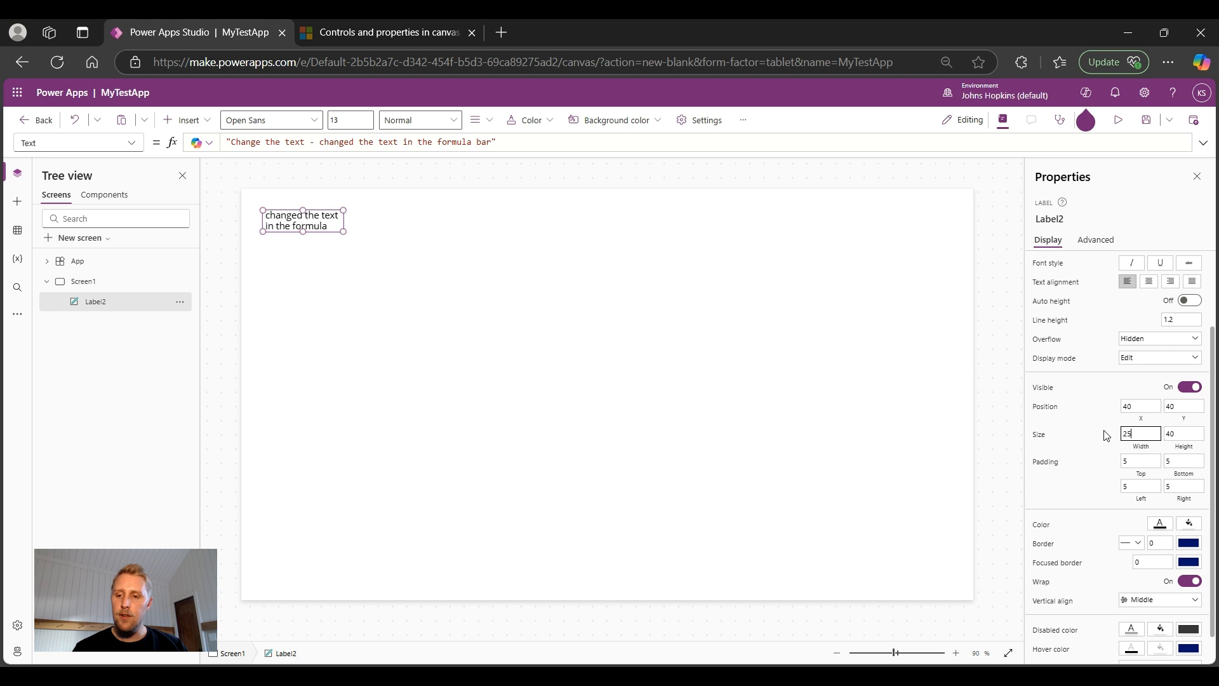
text(250)
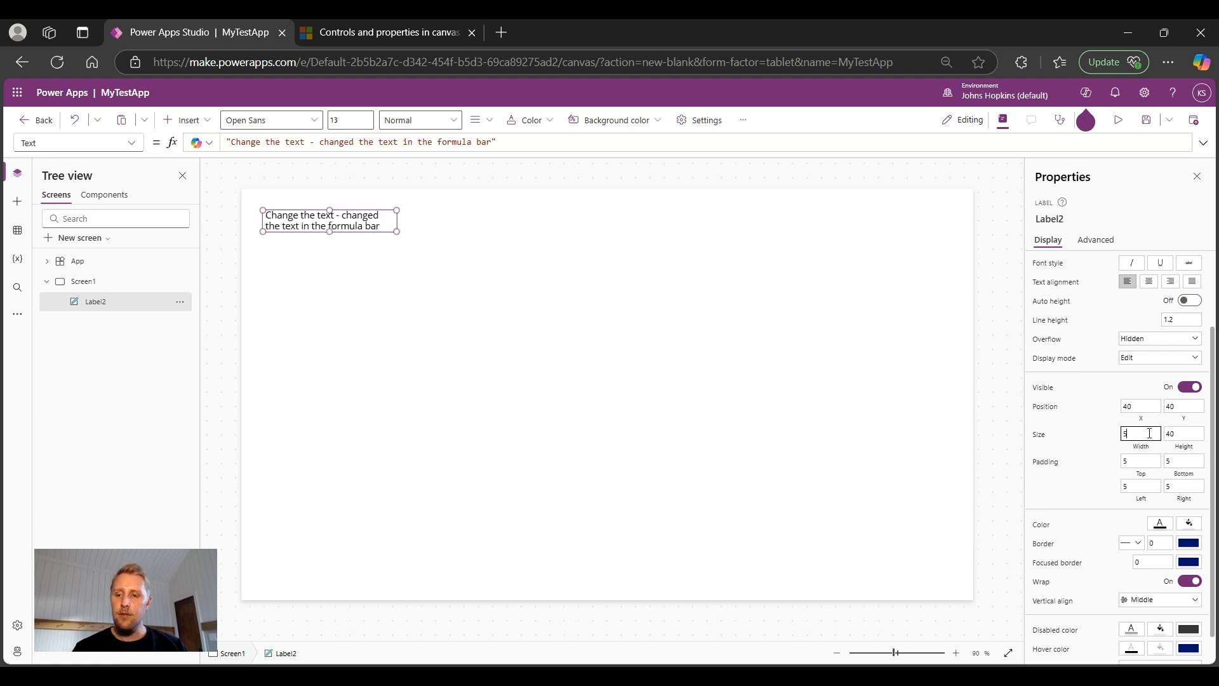
text(00)
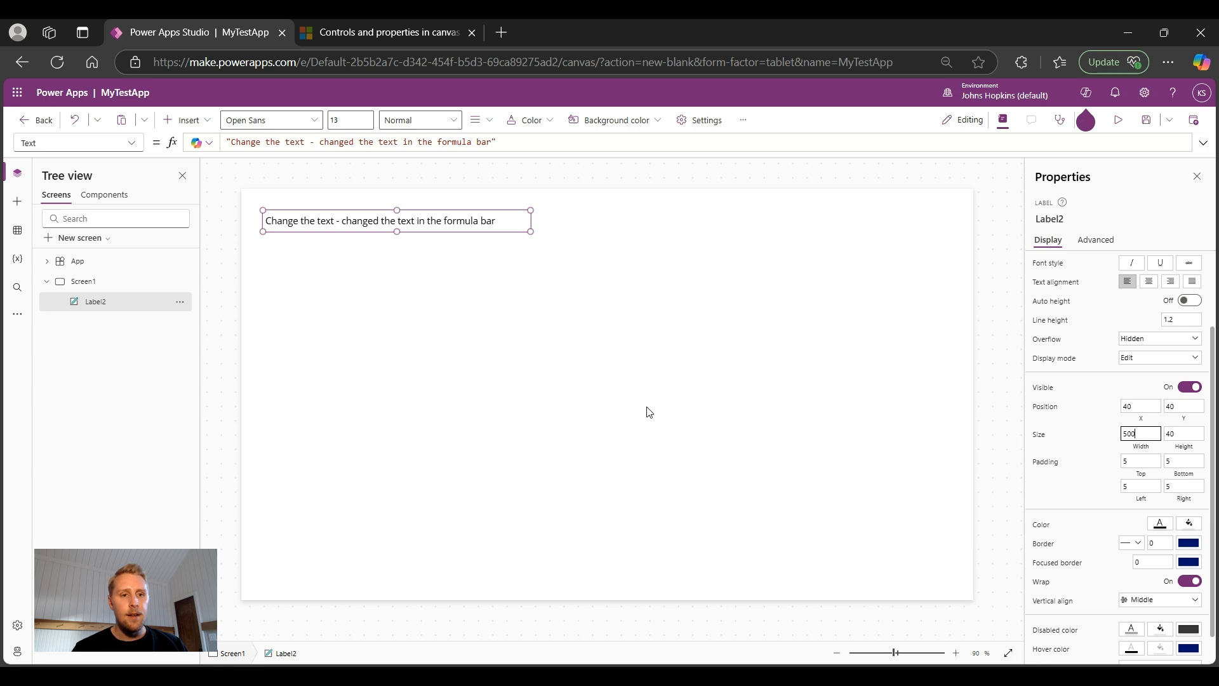
click(133, 143)
scroll(116, 276, down, 3)
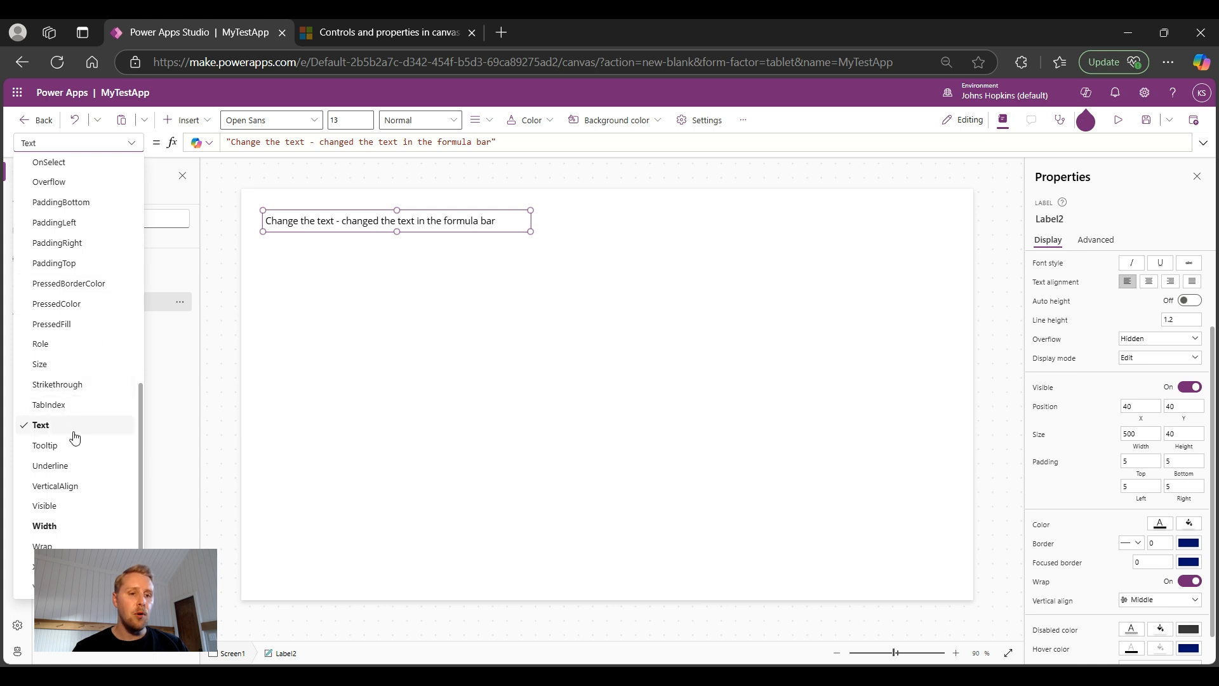
Step: Show Label2's Width formula and select its value 500 in the formula bar
click(75, 529)
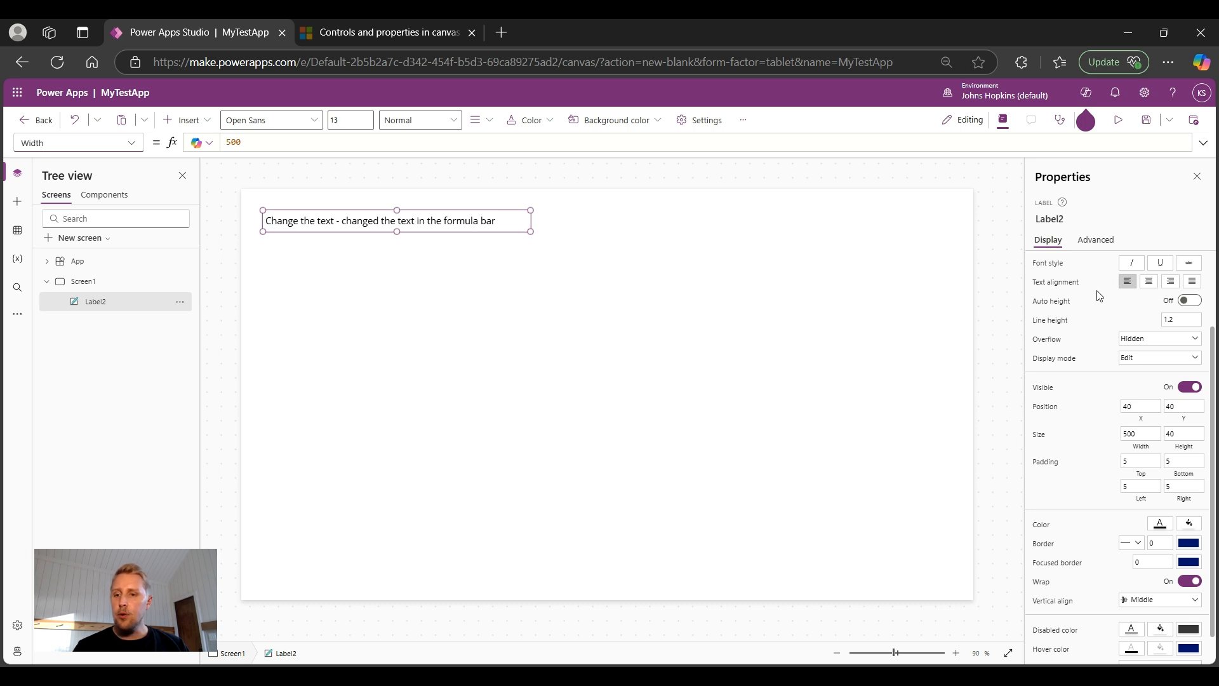
scroll(1100, 295, up, 3)
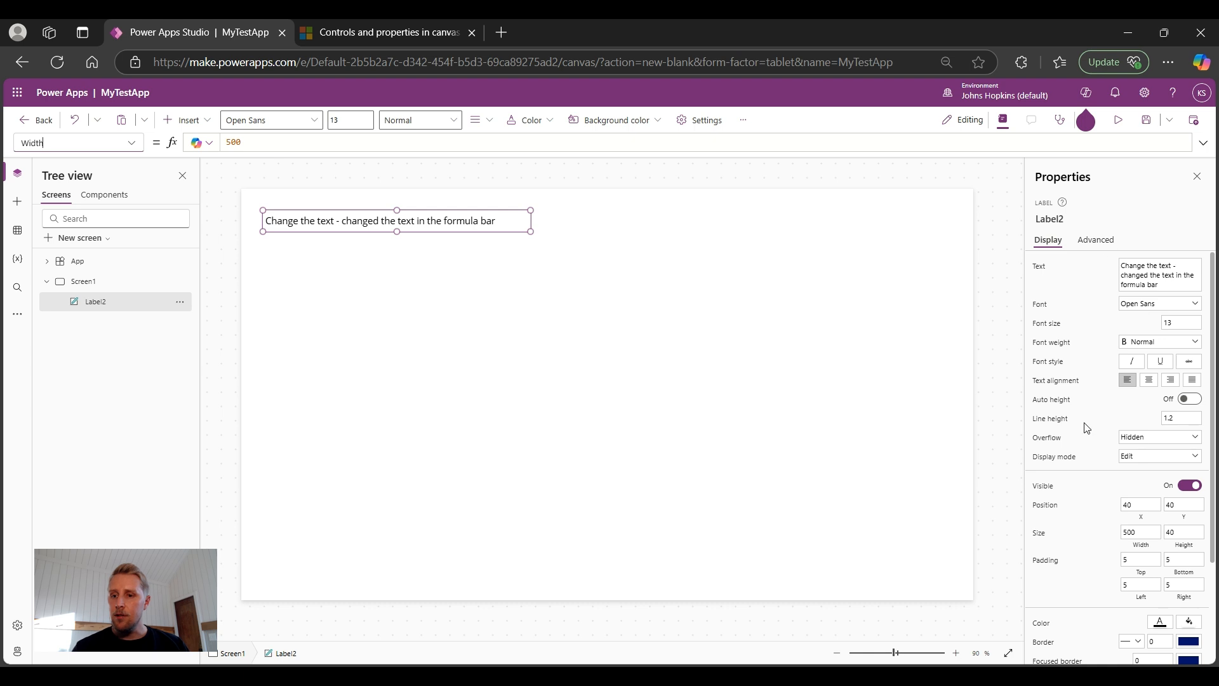
scroll(1087, 428, down, 3)
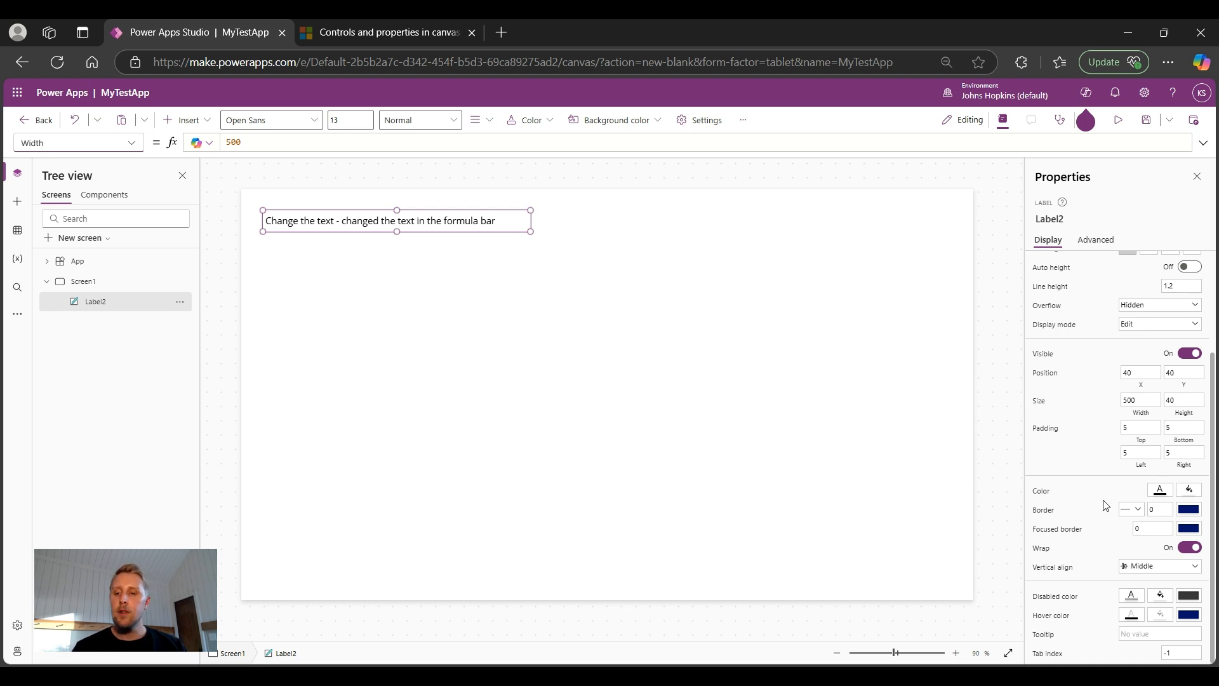
scroll(1105, 505, up, 2)
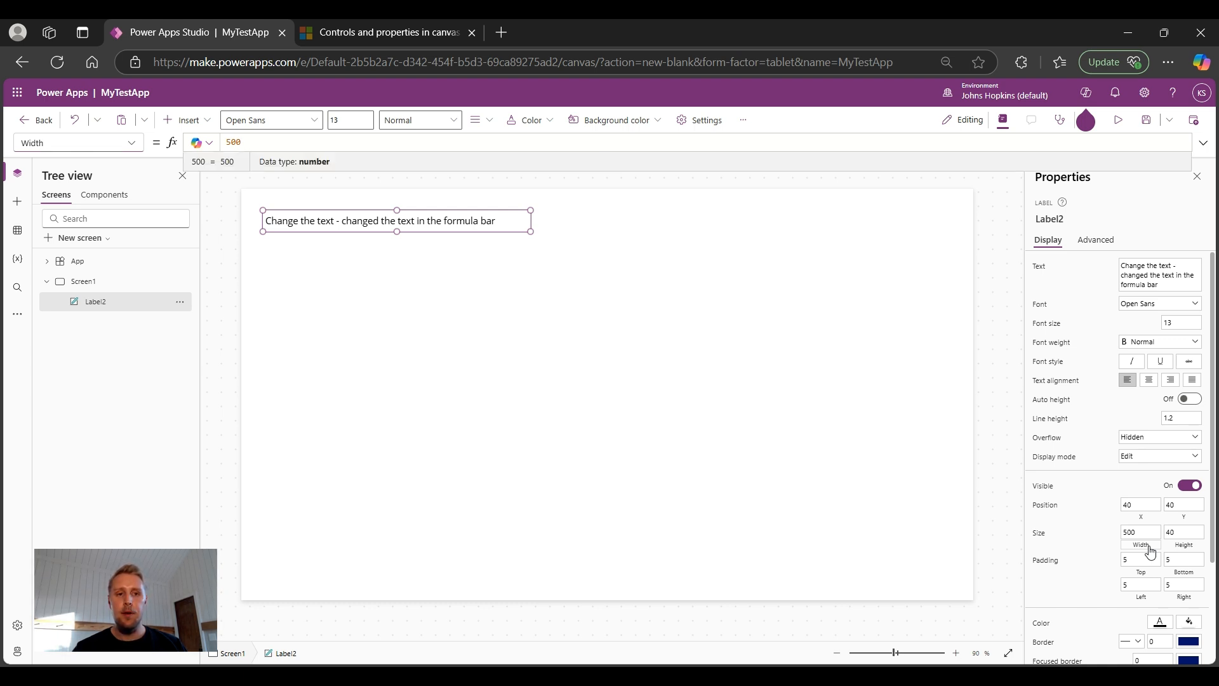
double_click(249, 142)
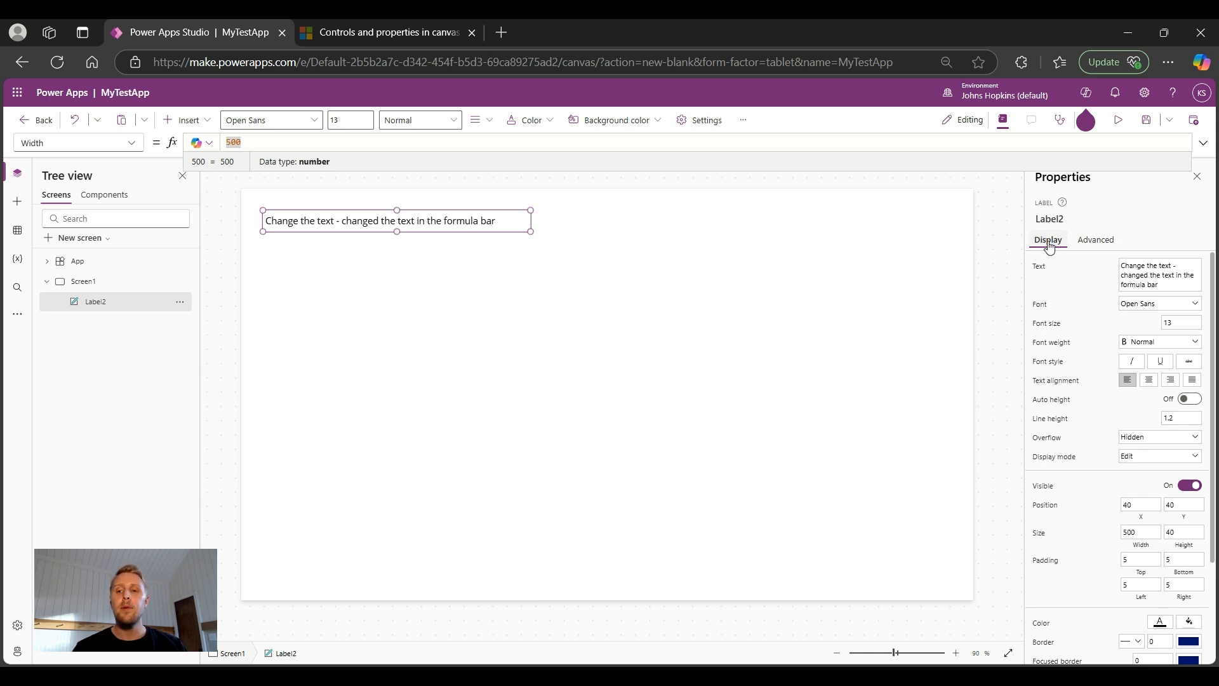
click(1087, 247)
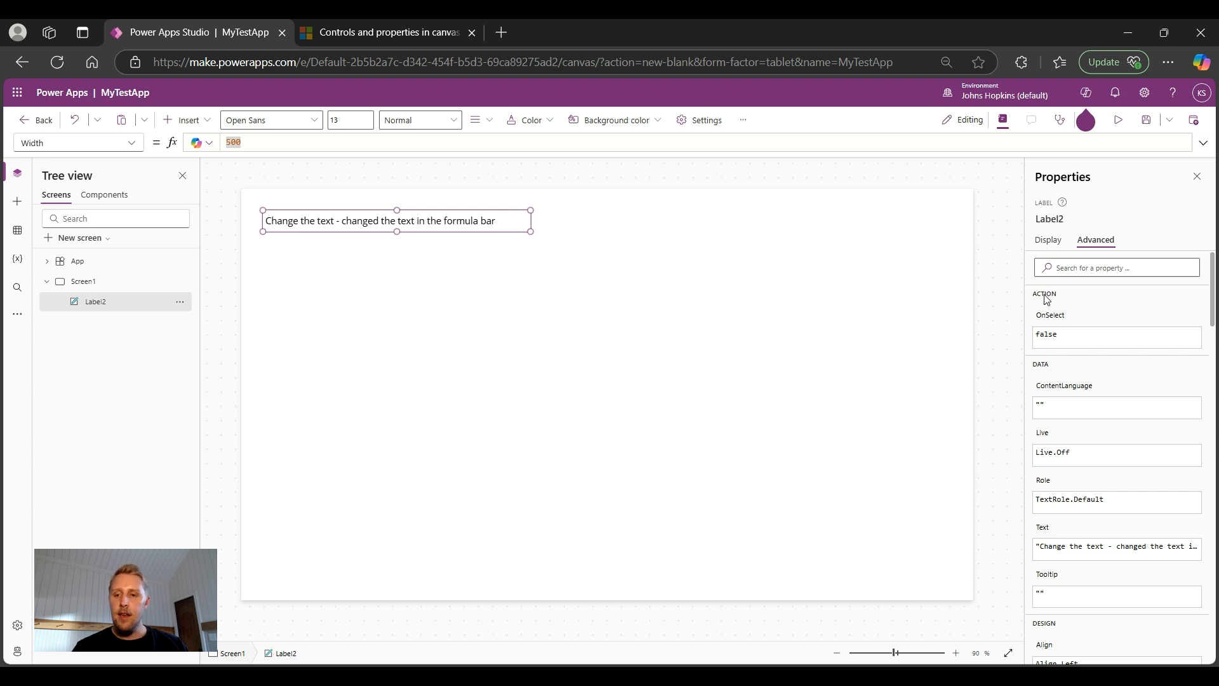
scroll(1083, 308, down, 1)
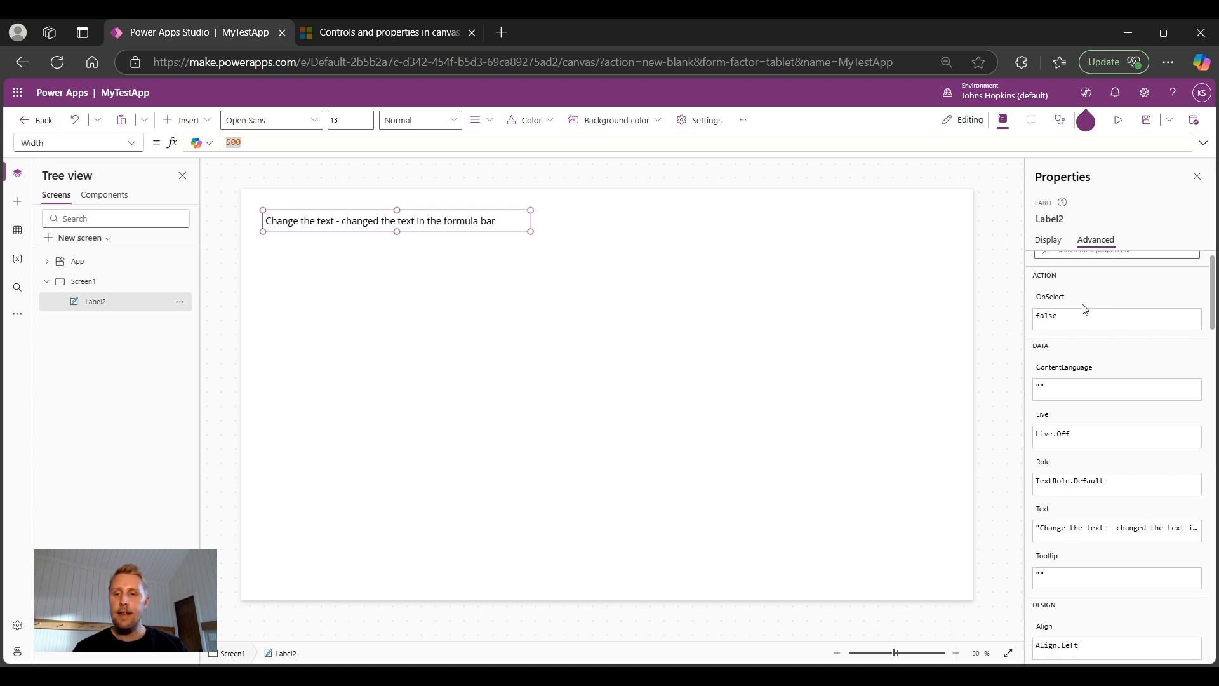
scroll(1042, 277, down, 1)
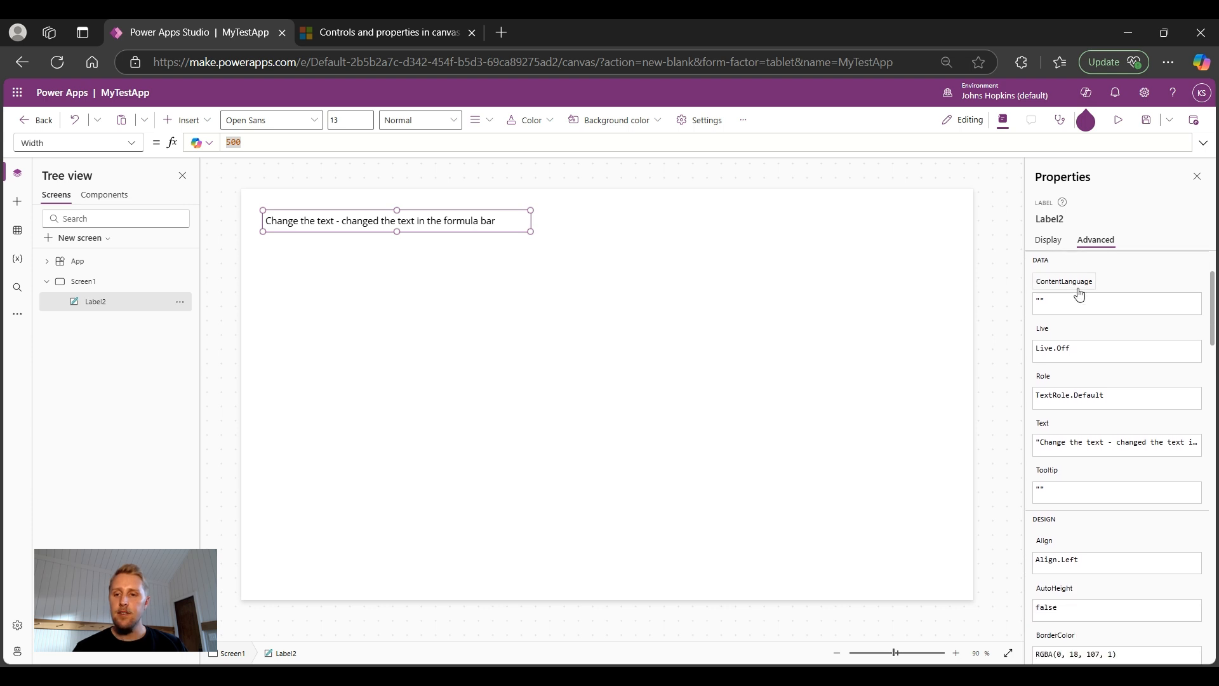
scroll(1082, 346, down, 1)
scroll(1083, 349, down, 3)
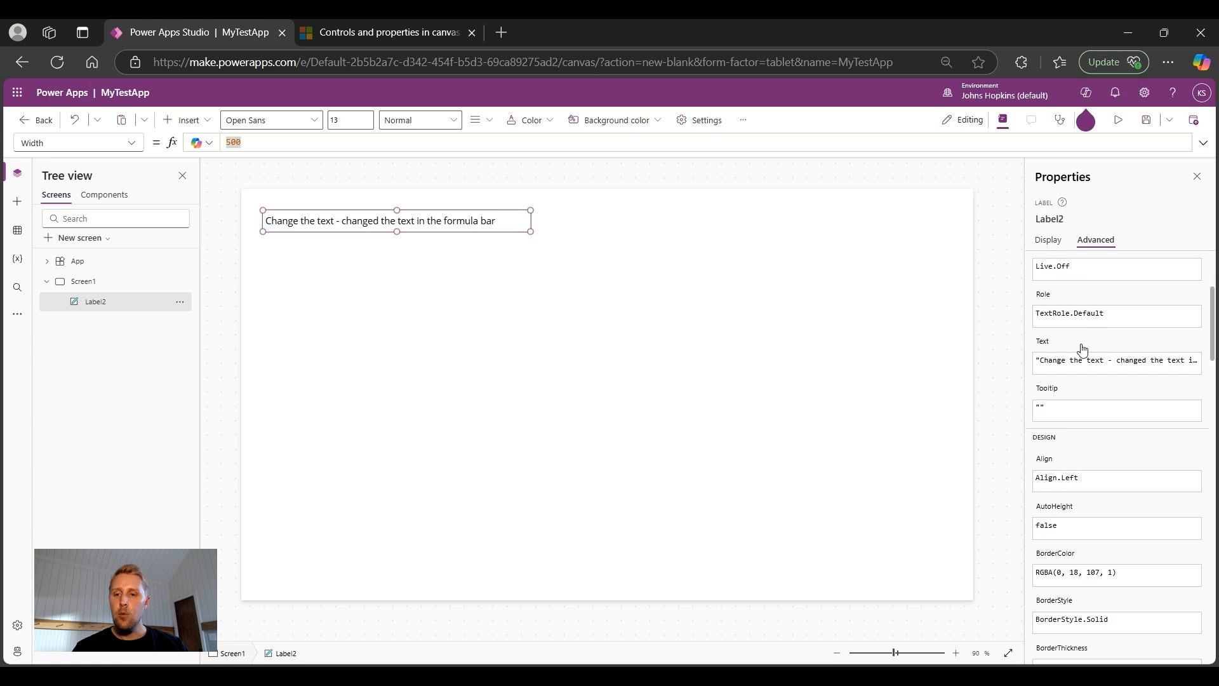
scroll(1082, 350, down, 1)
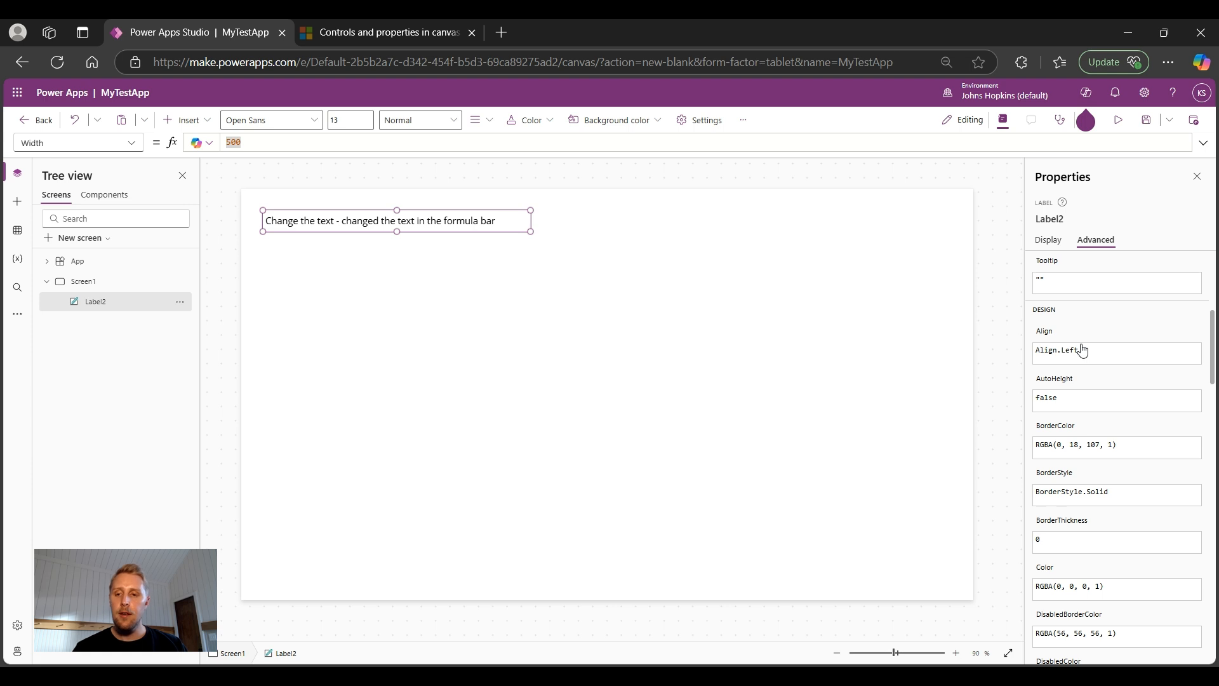
scroll(1082, 351, down, 1)
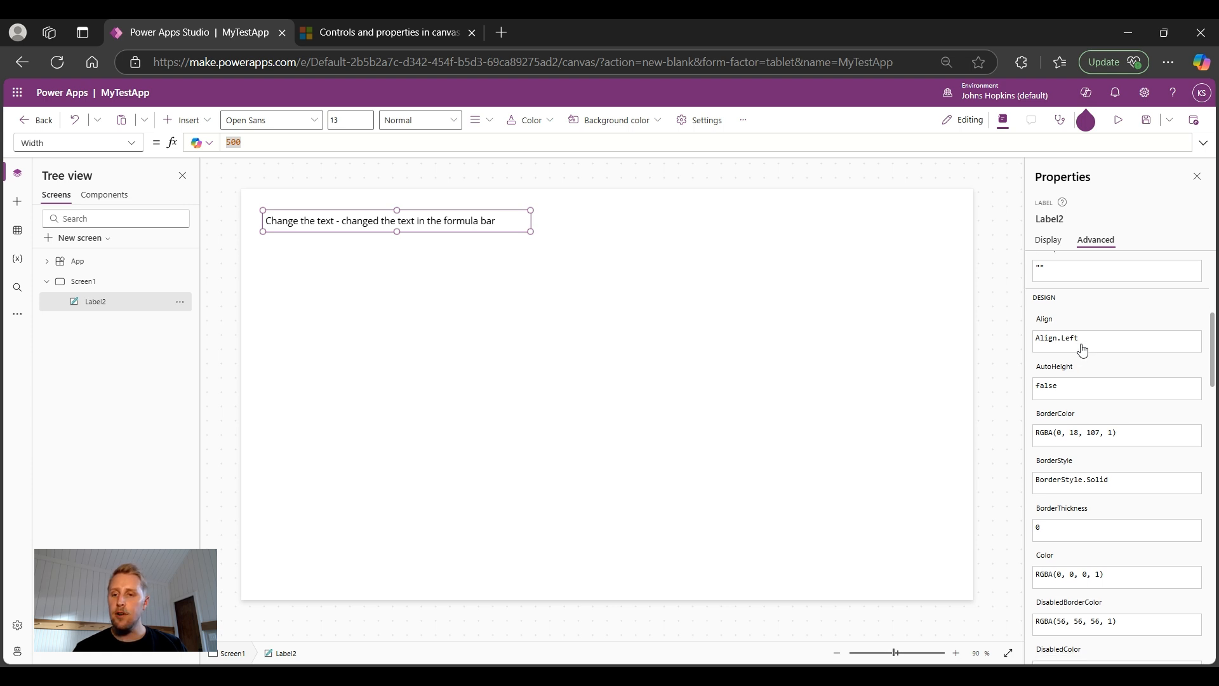
scroll(1080, 417, down, 9)
scroll(1082, 417, down, 10)
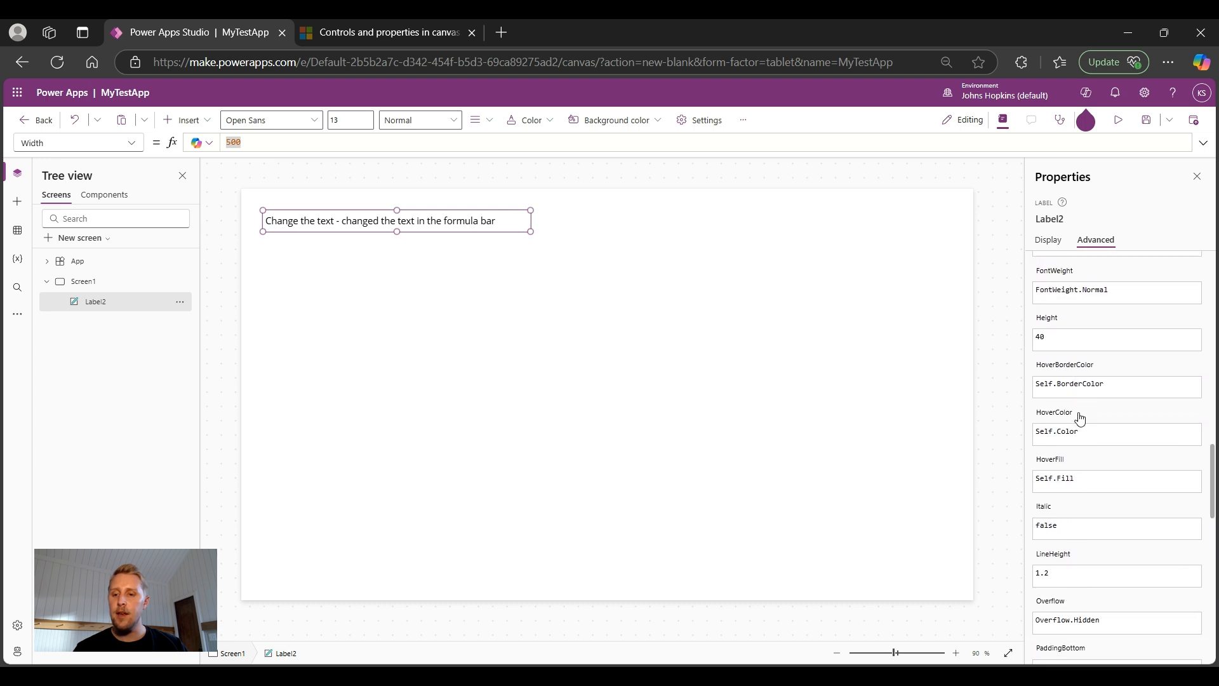
scroll(1081, 419, down, 12)
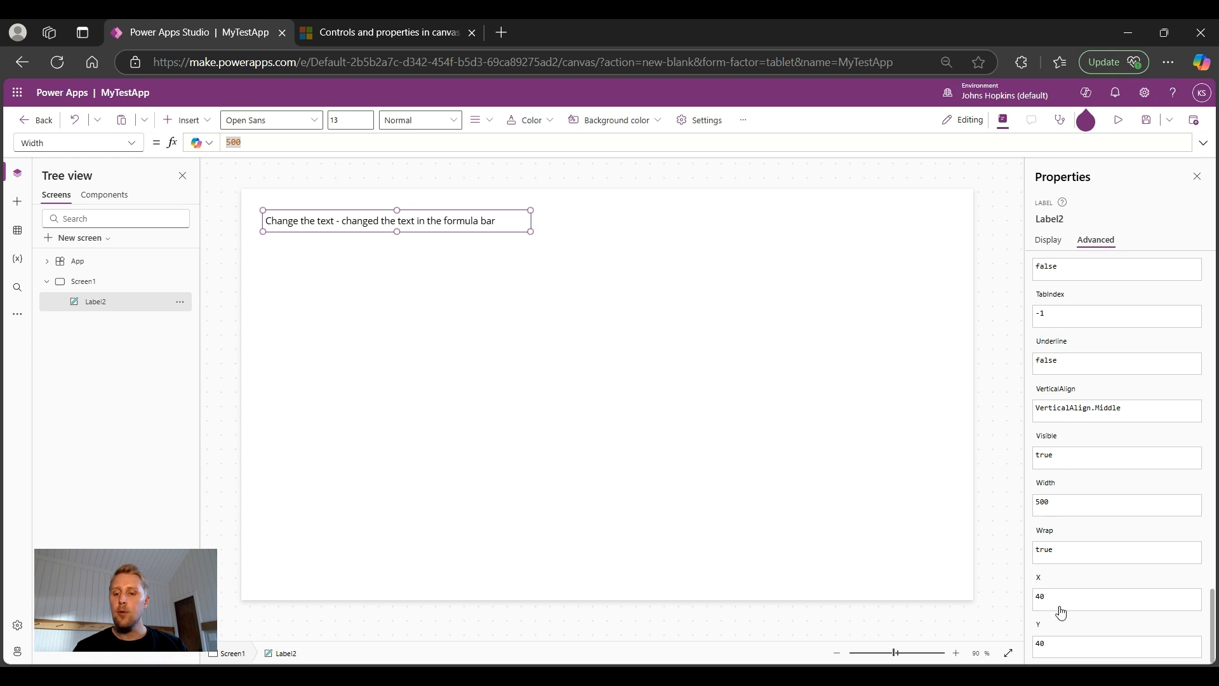
click(1049, 241)
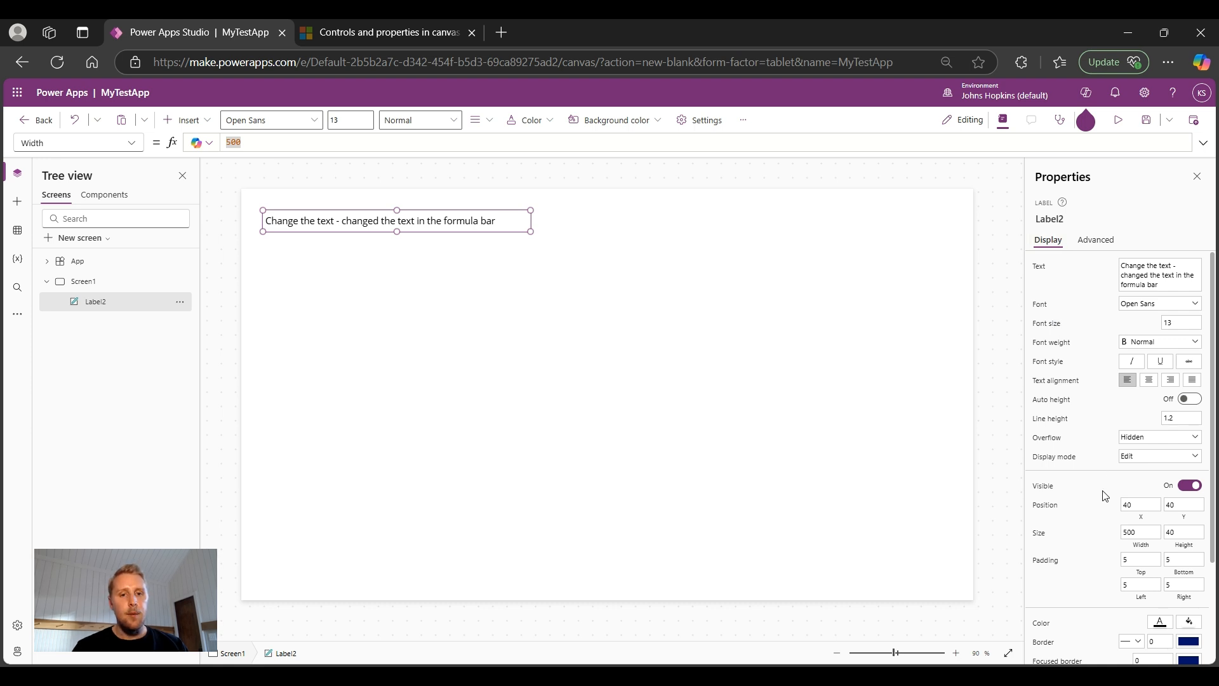
Step: Begin replacing the Width value 500 with a (Parent.Width-Self.X)/2 formula
click(252, 138)
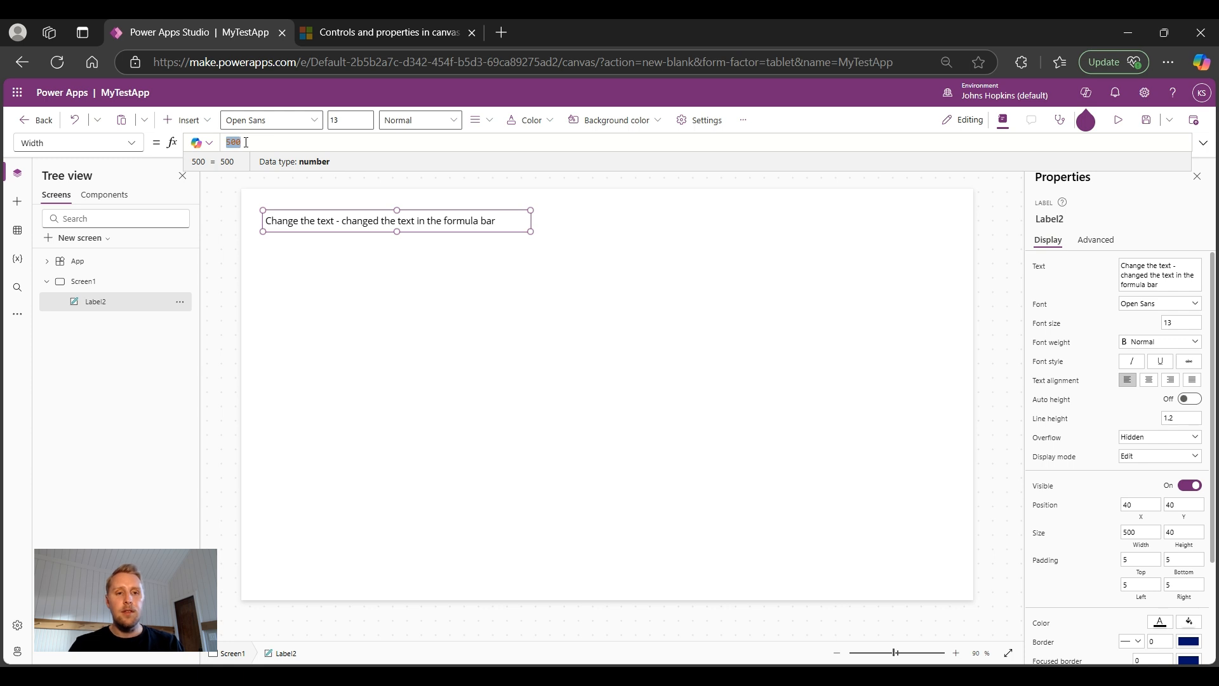
text(Parent)
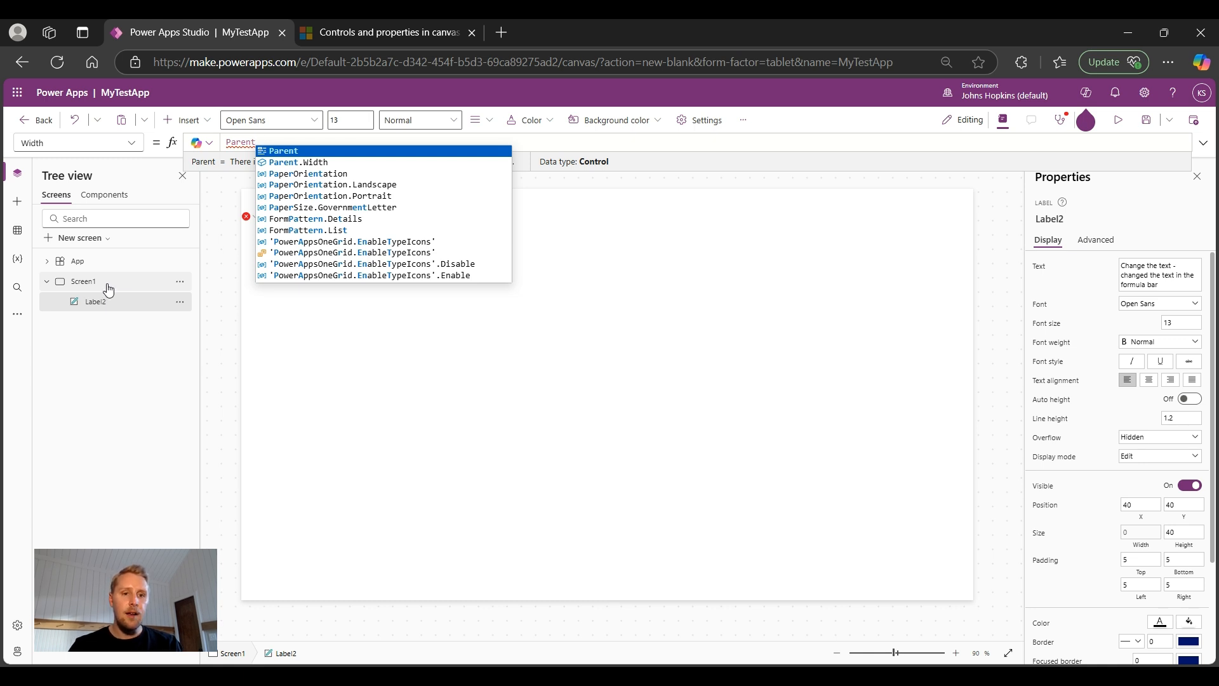
text(.Width)
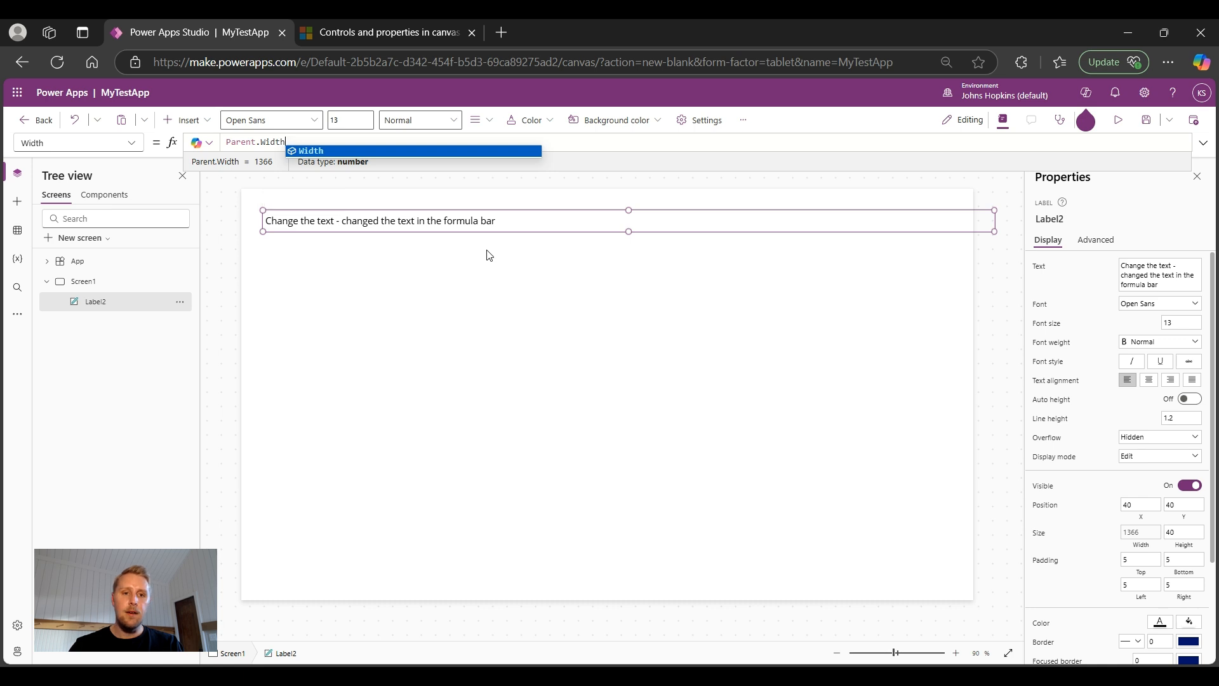
text(-)
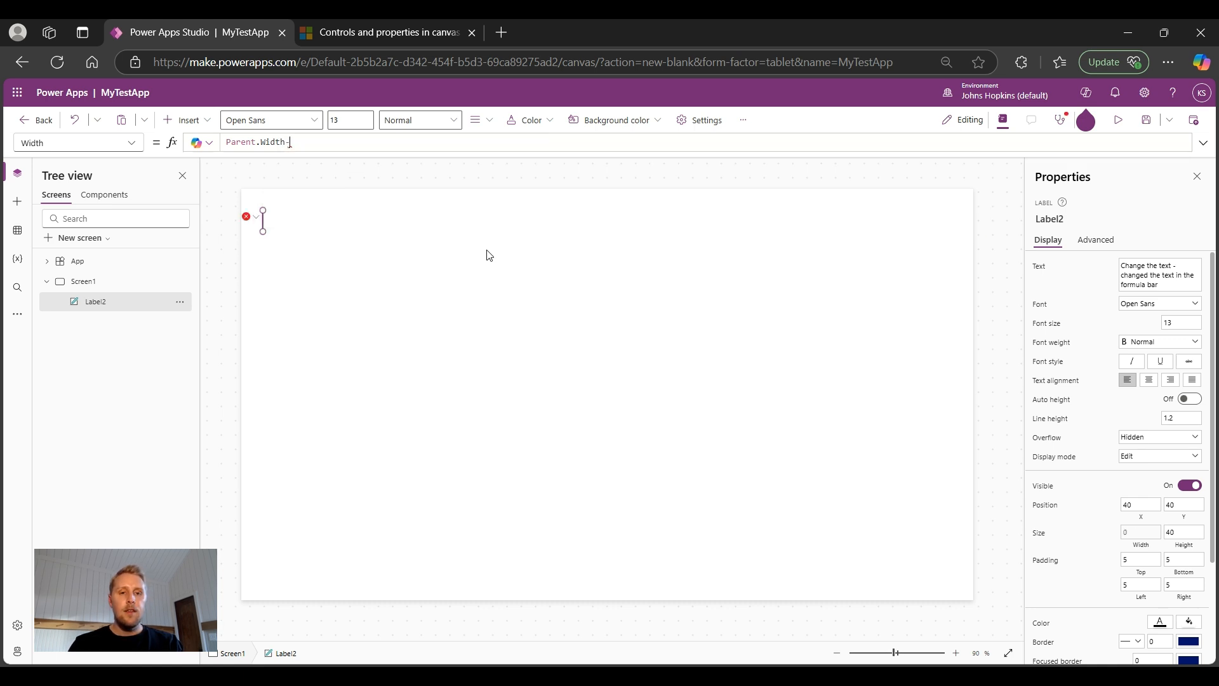
text(Self.X)
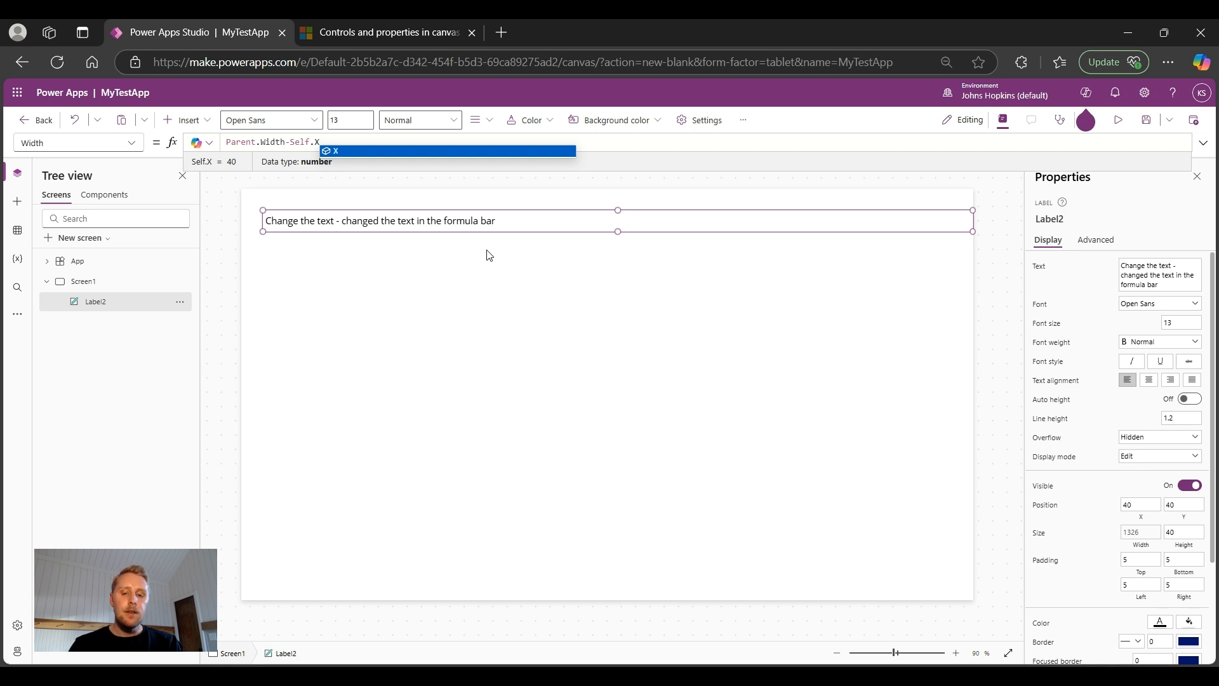
text())
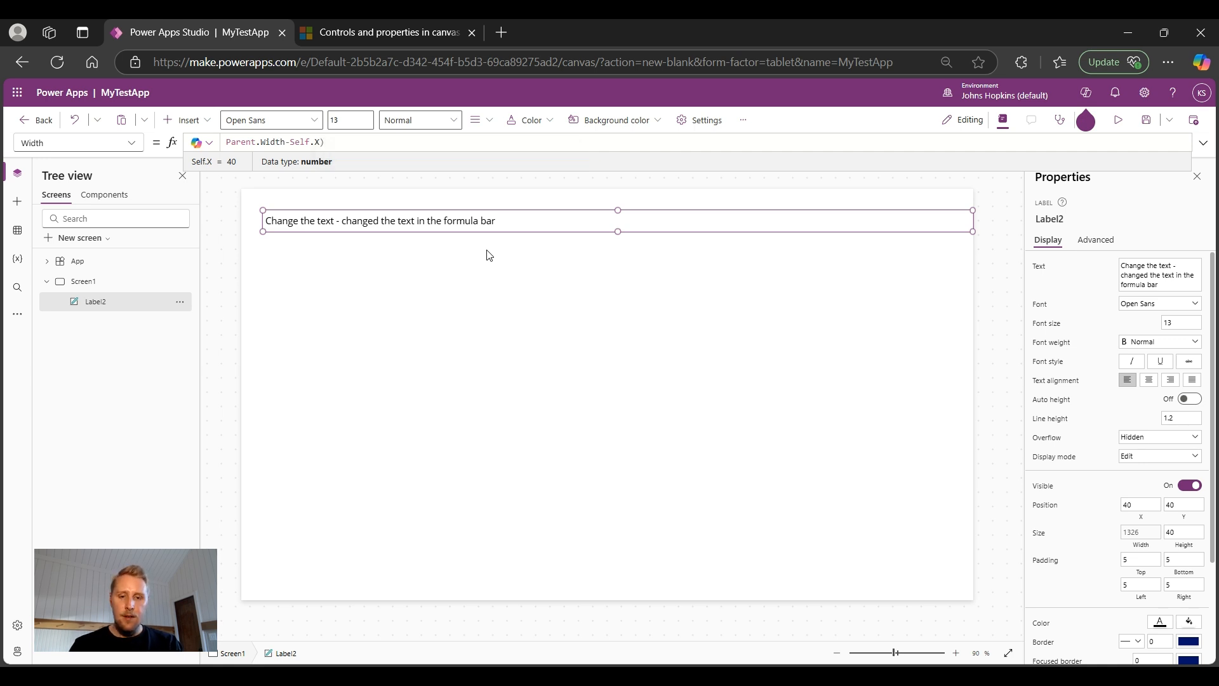
text(/2)
key(Left)
key(Left)
key(Left)
key(Left)
key(Left)
key(Left)
key(Left)
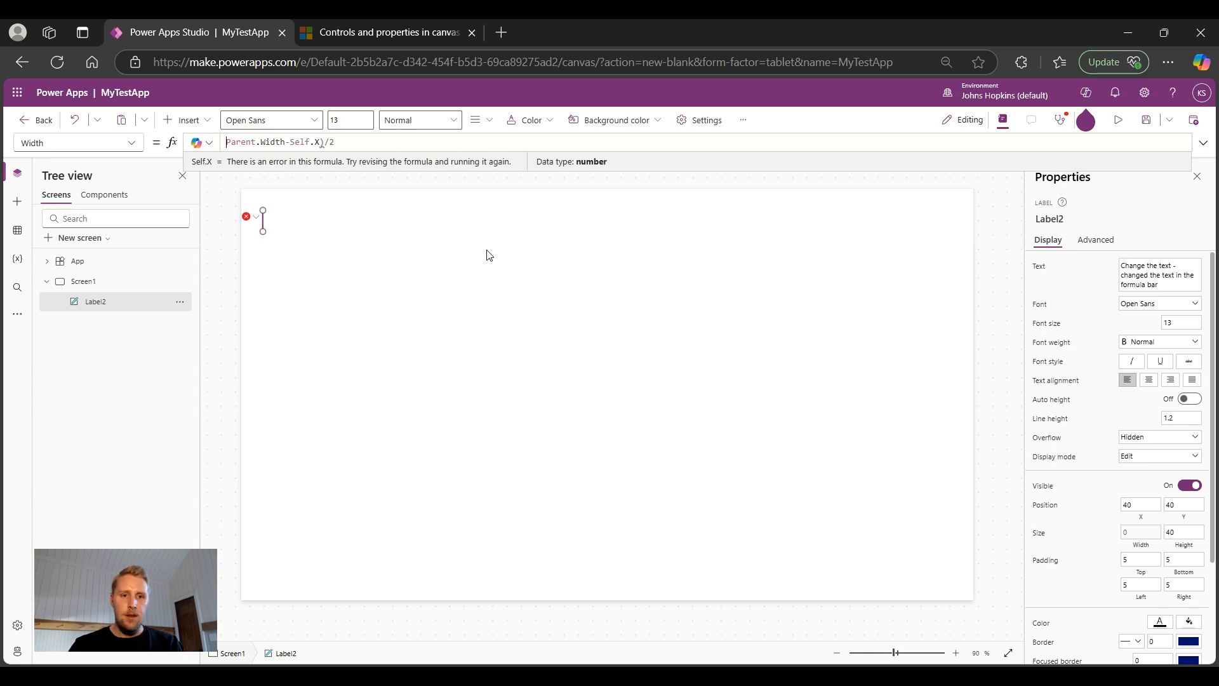
text(()
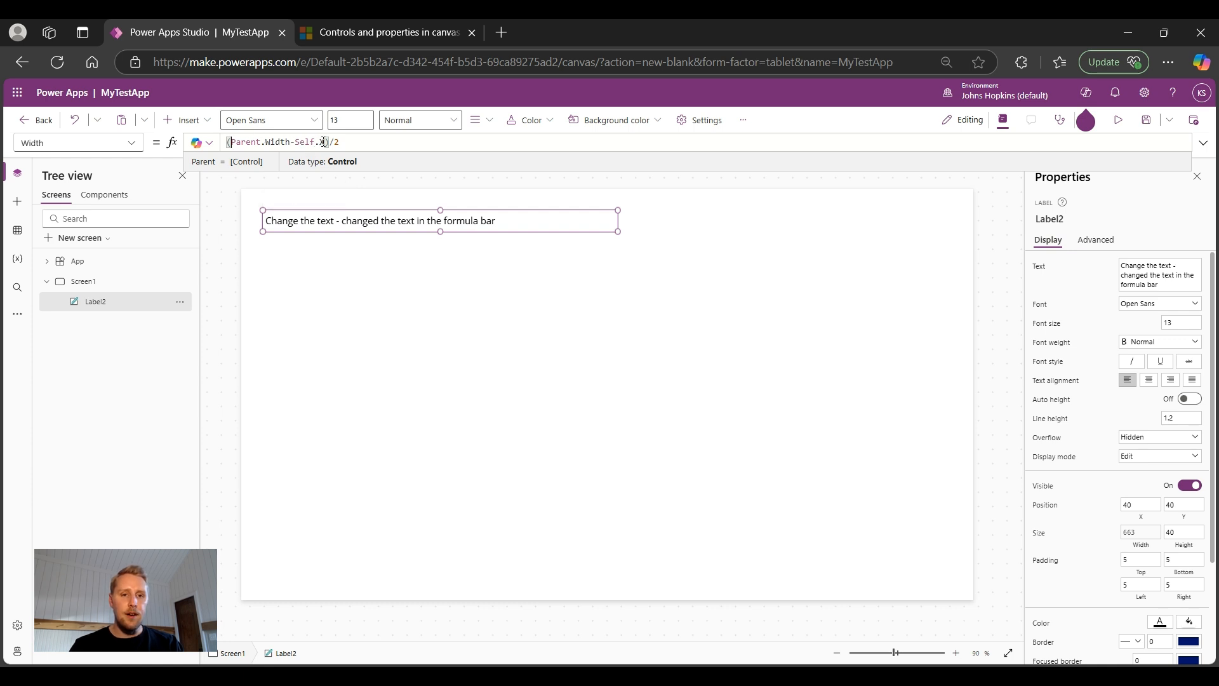
Step: Replace the Width formula with Parent.Width*.90, giving a width of 1229.4
key(End)
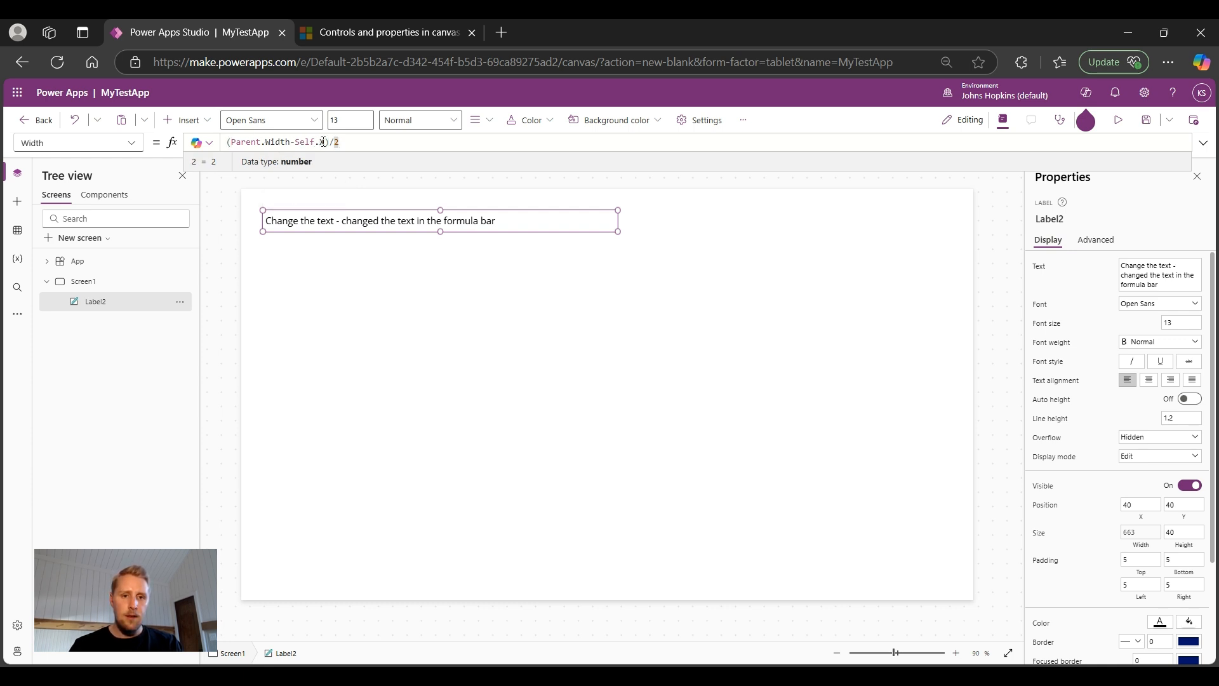
click(324, 142)
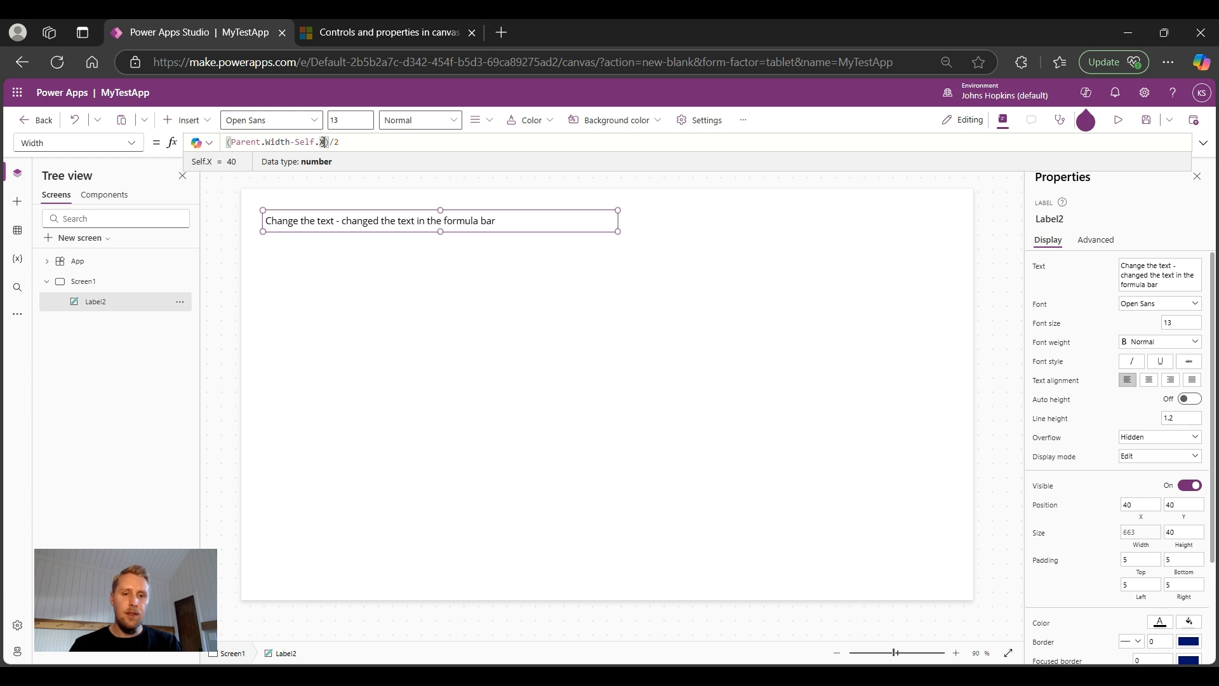
key(End)
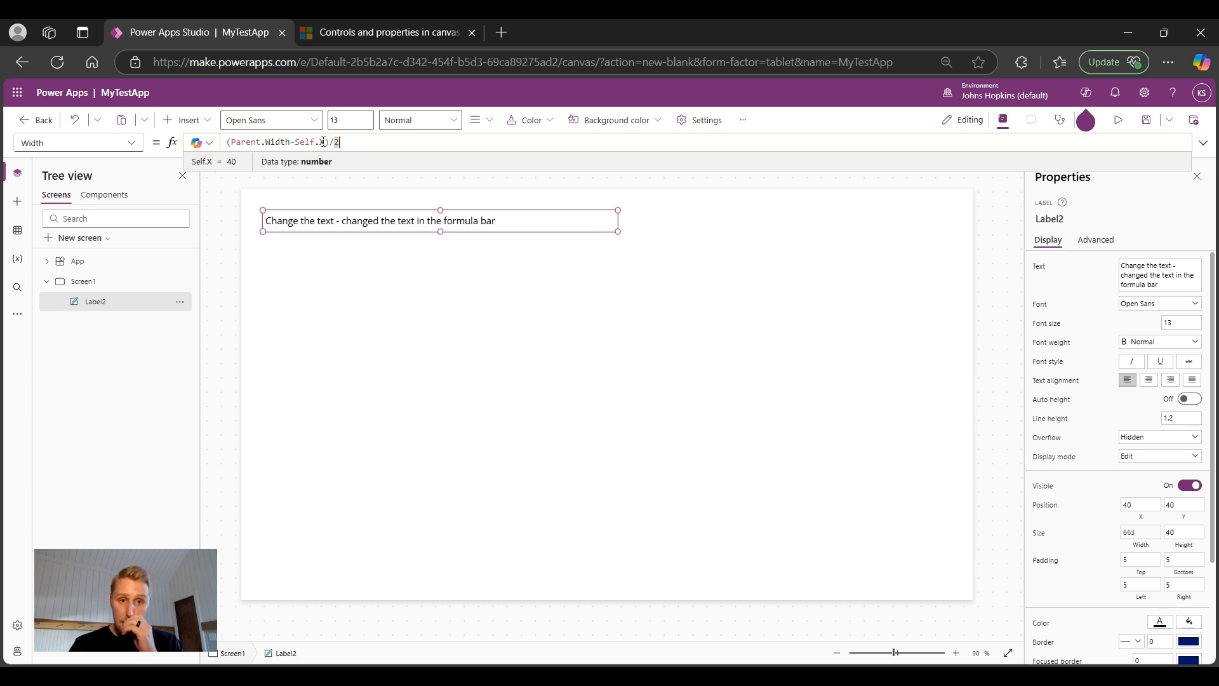
key(BackSpace)
key(BackSpace)
key(BackSpace)
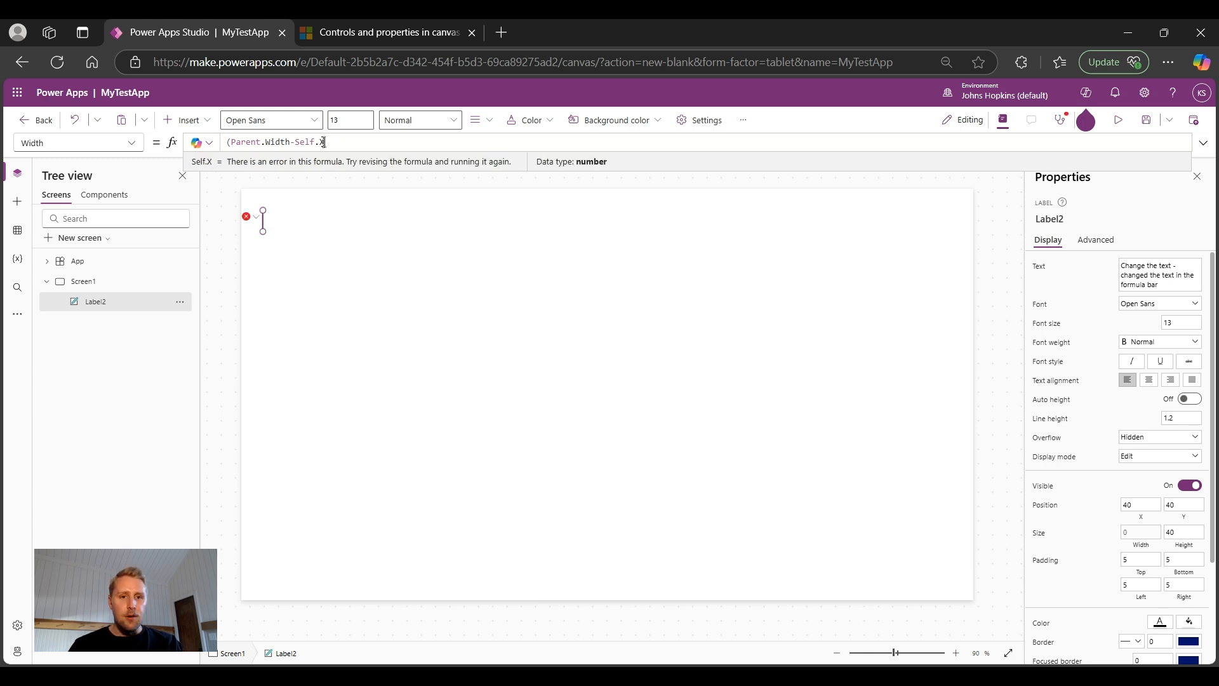
key(BackSpace)
key(BackSpace)
key(BackSpace)
key(BackSpace)
key(BackSpace)
key(BackSpace)
key(BackSpace)
key(BackSpace)
key(BackSpace)
key(BackSpace)
key(BackSpace)
key(BackSpace)
key(BackSpace)
key(BackSpace)
key(BackSpace)
key(BackSpace)
key(BackSpace)
key(BackSpace)
key(BackSpace)
key(BackSpace)
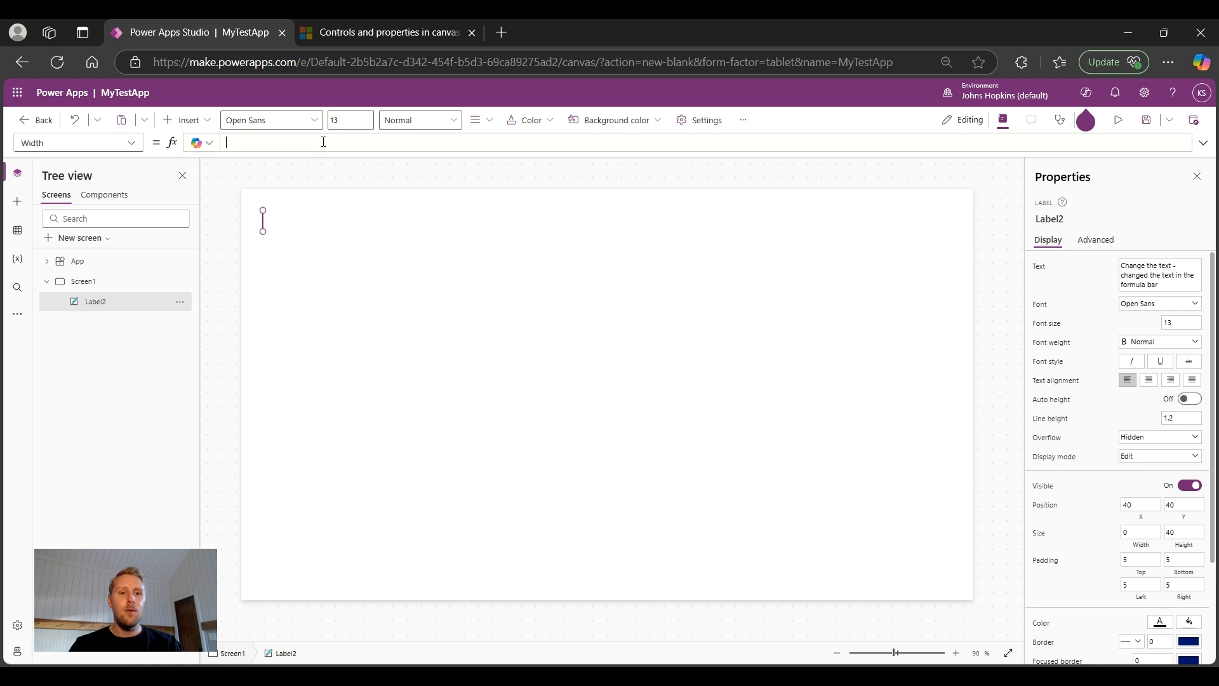
text(Parent.Width)
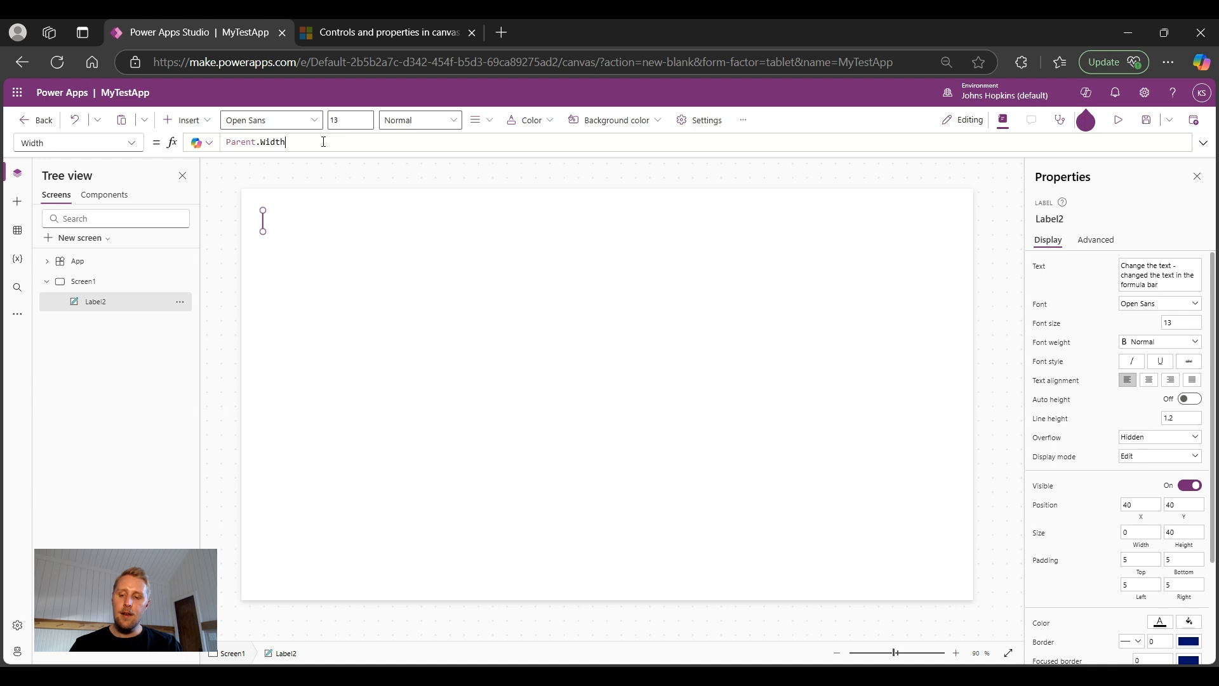
text(*)
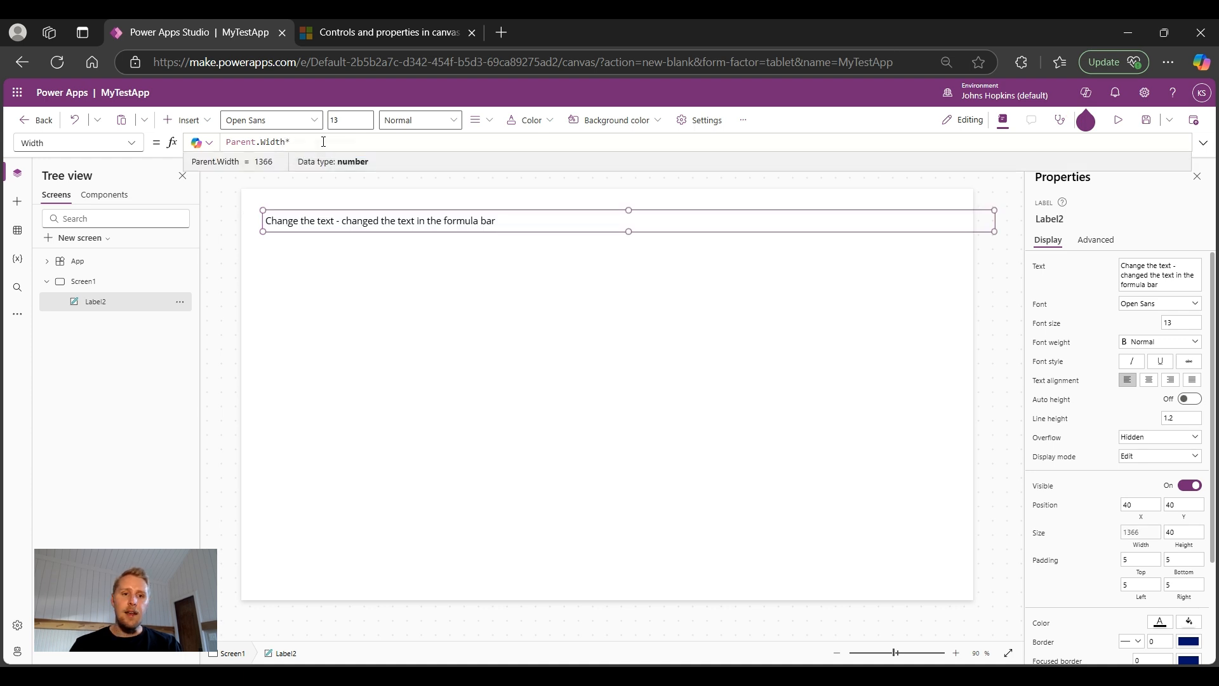
text(.90)
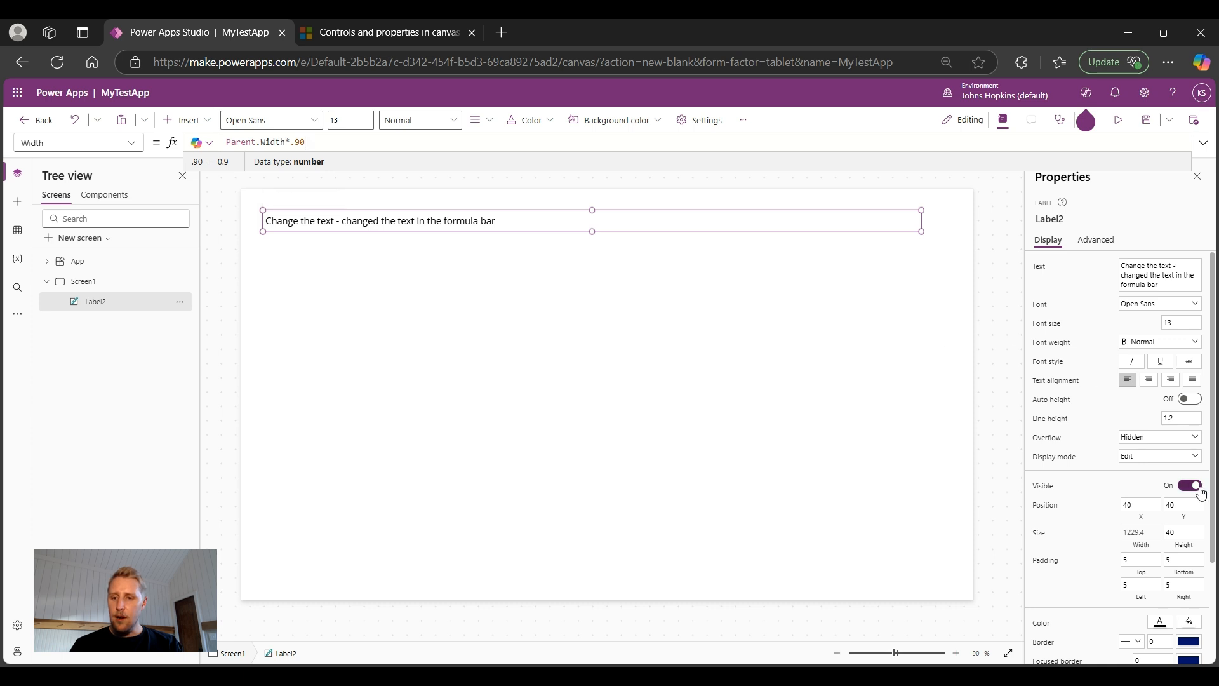
click(1143, 508)
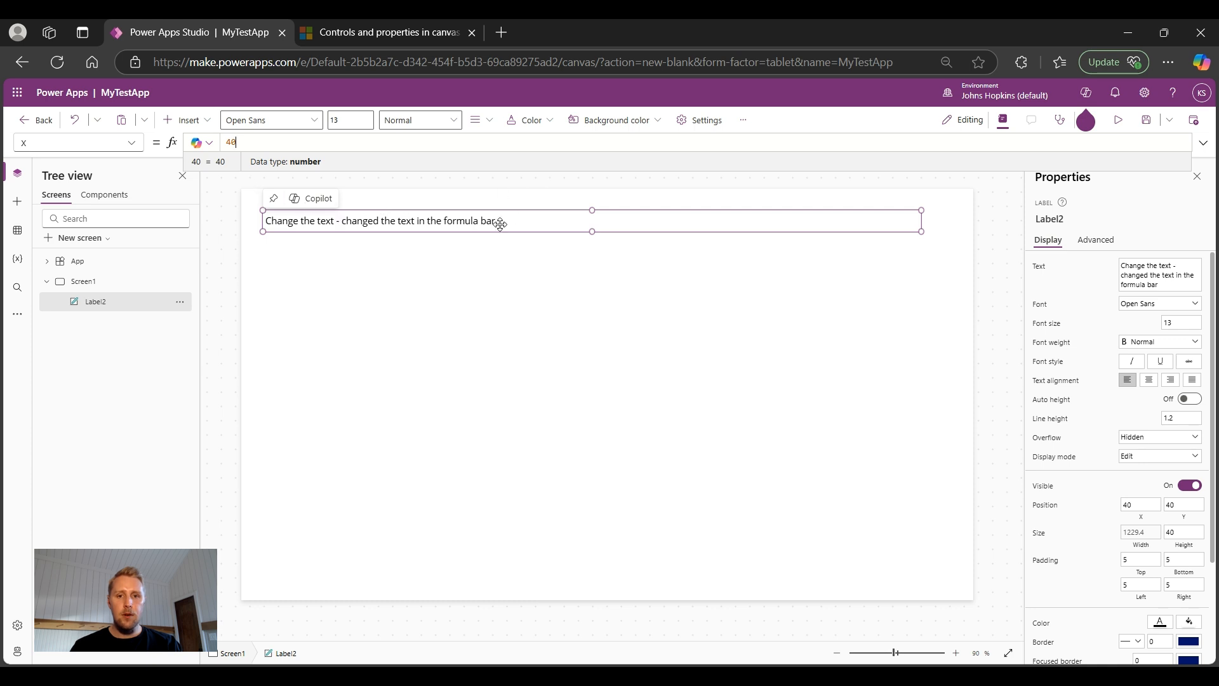
Step: Nudge Label2 right, then set its X formula to (Parent.Width-Self.Width)/2
mouse_move(501, 209)
mouse_down()
mouse_move(559, 212)
mouse_move(516, 208)
mouse_up()
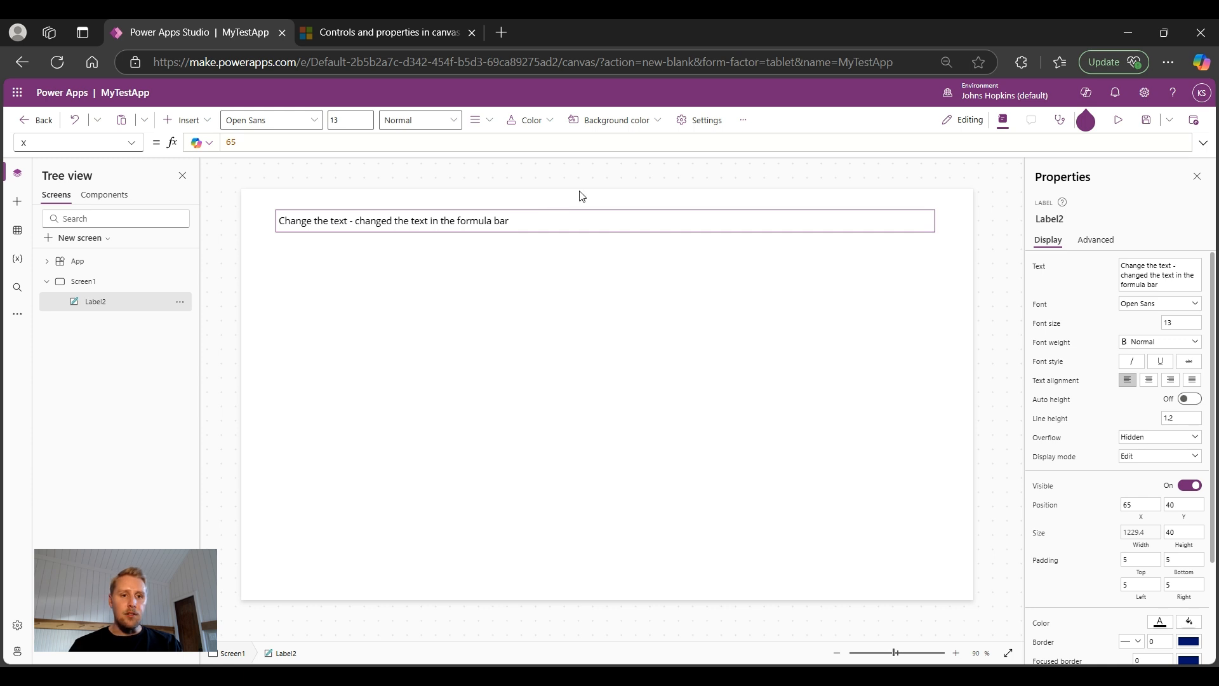
double_click(263, 142)
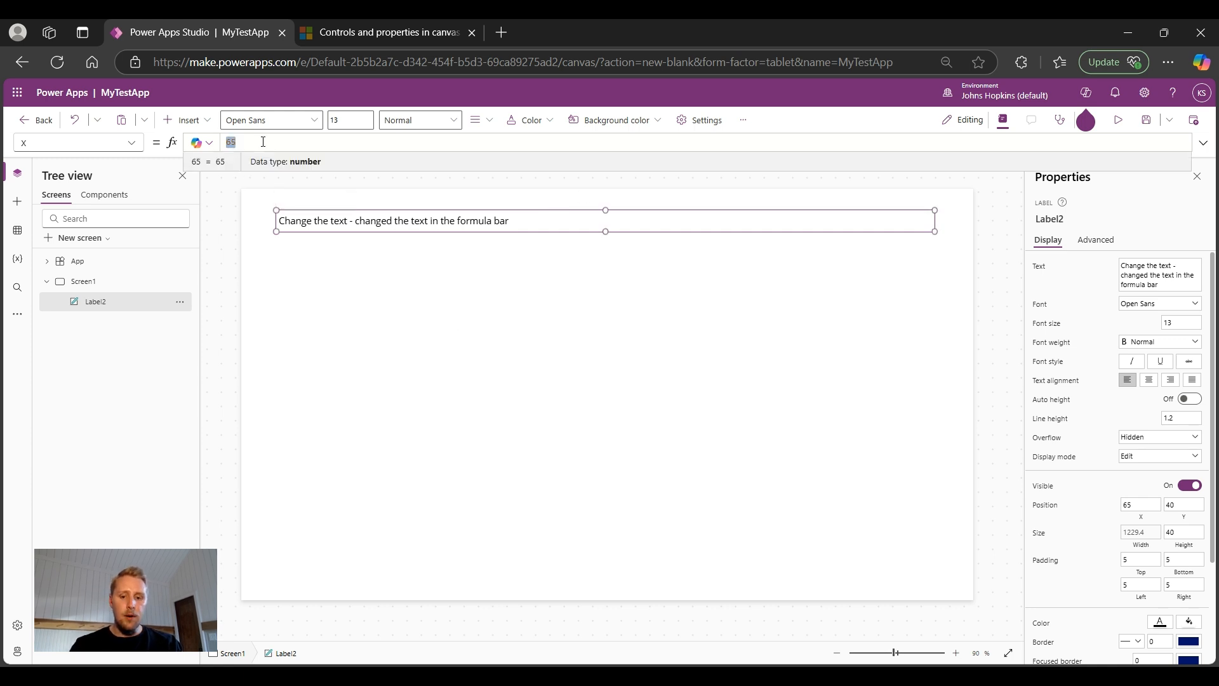
text((Parent.W)
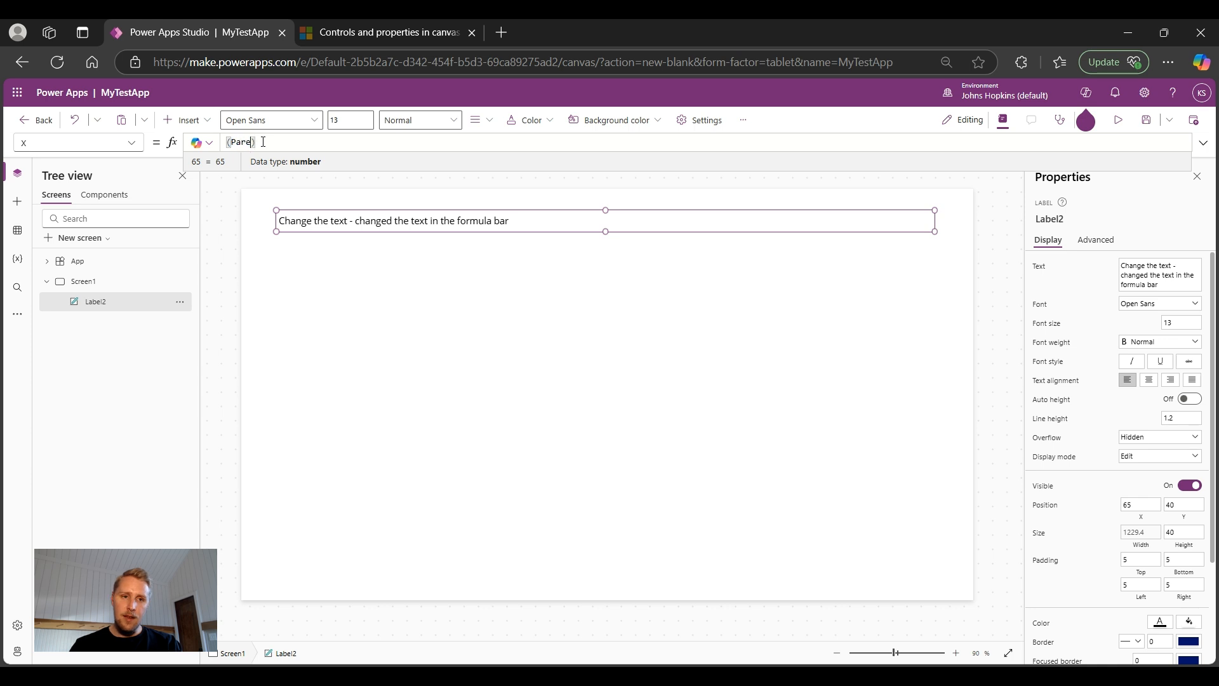
text(idth)
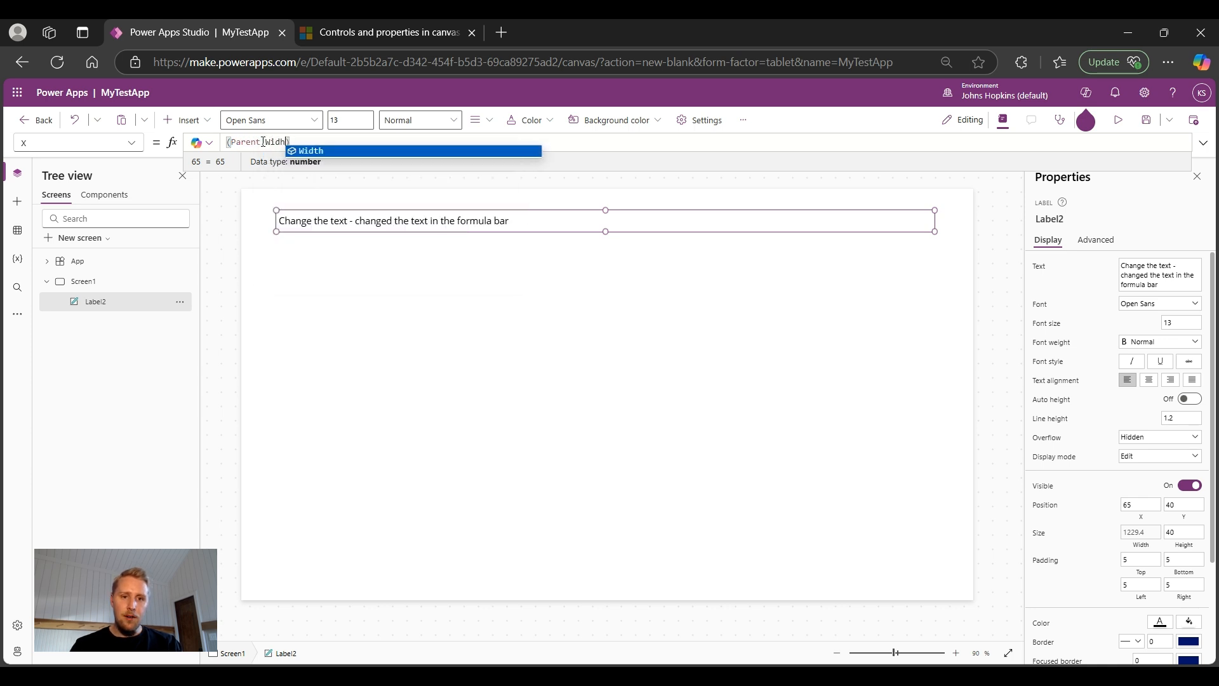
text(-Self.Widt)
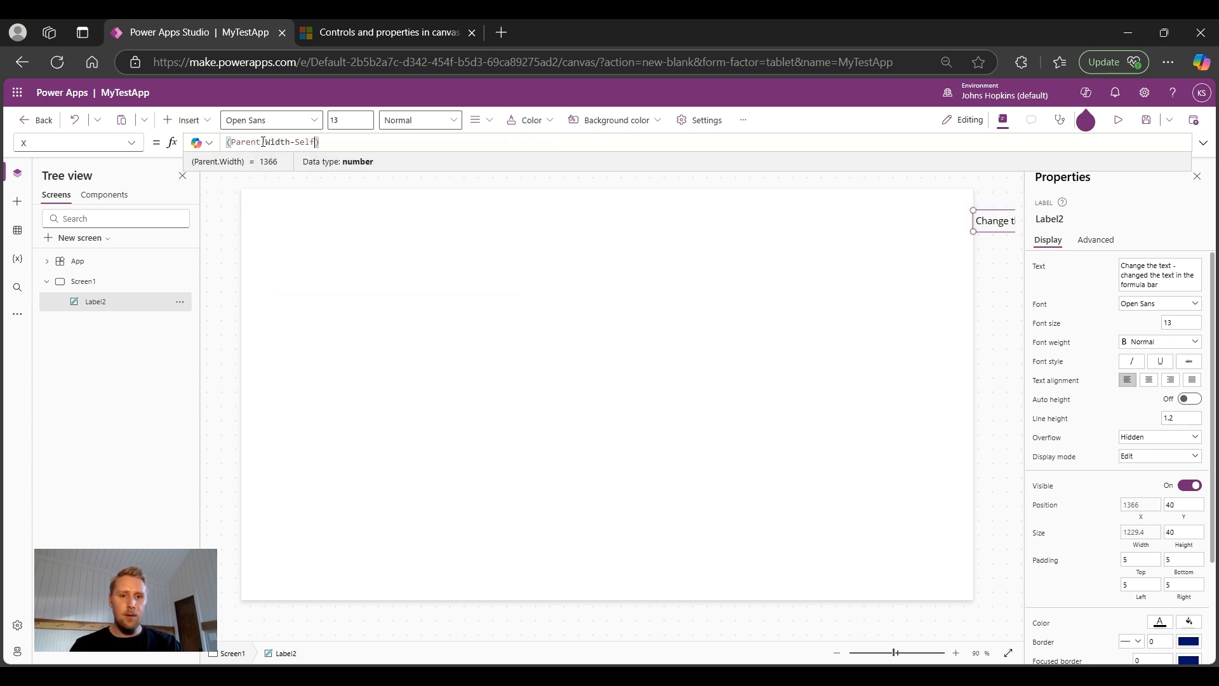
text(h)/)
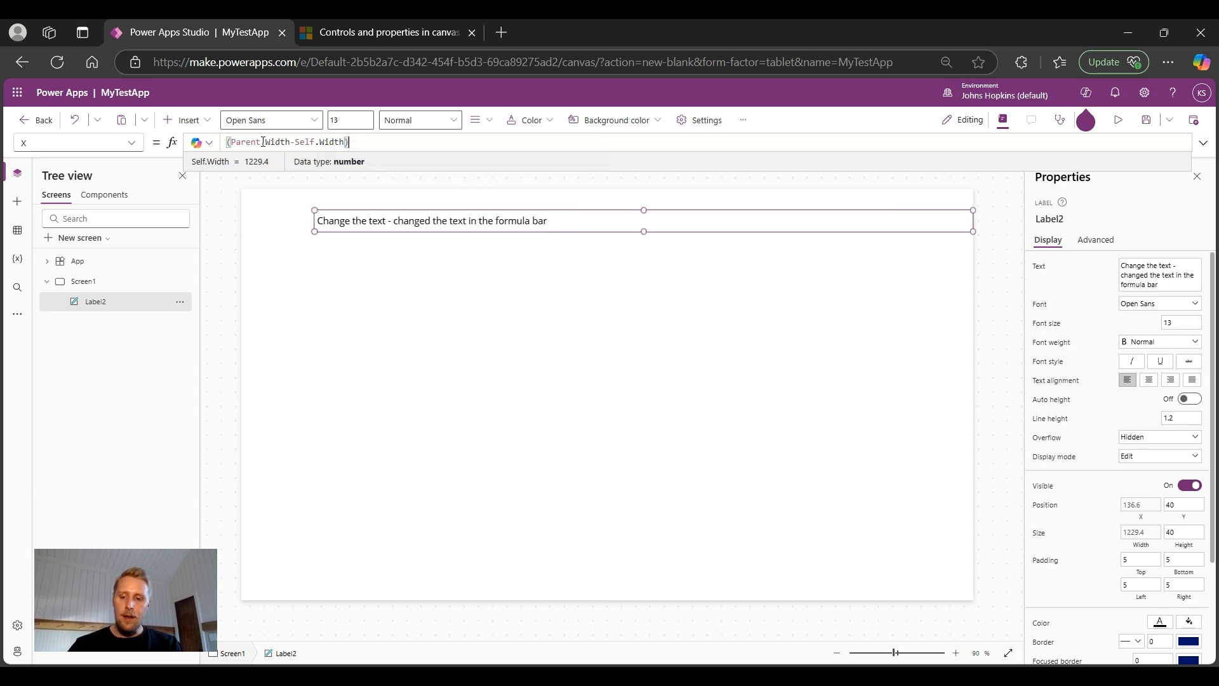
text(2)
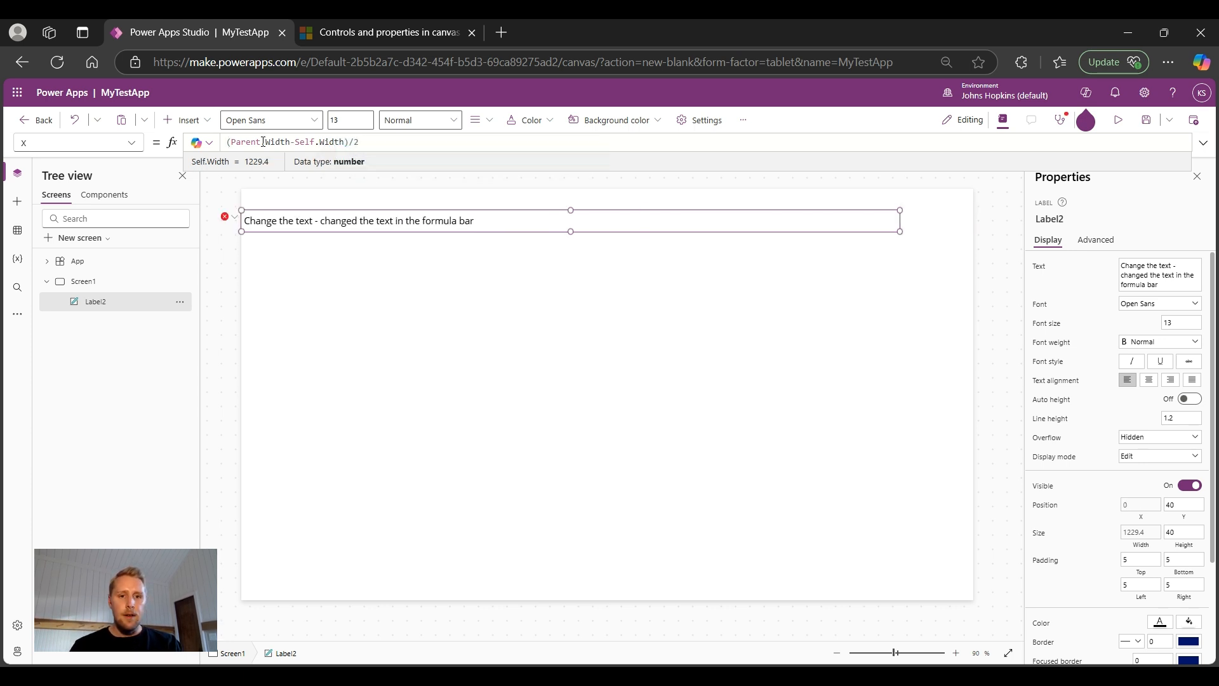
Step: Select Screen1 in the Tree view, leaving Label2 centered at X 68.3
click(590, 308)
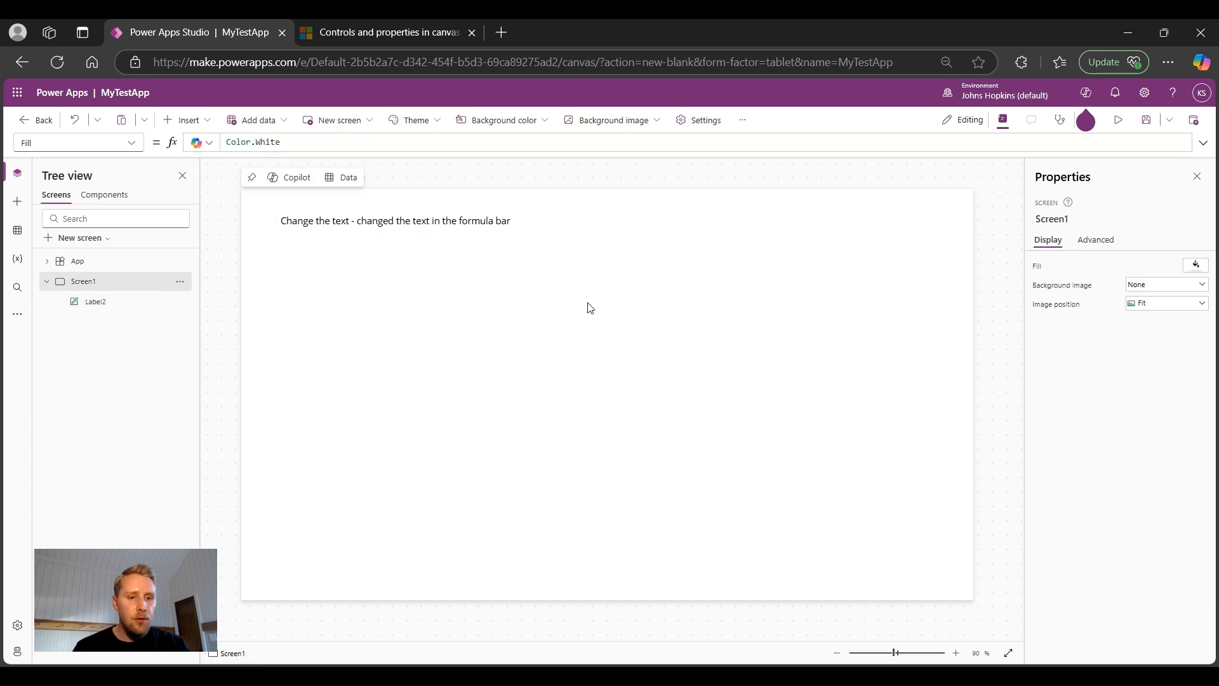